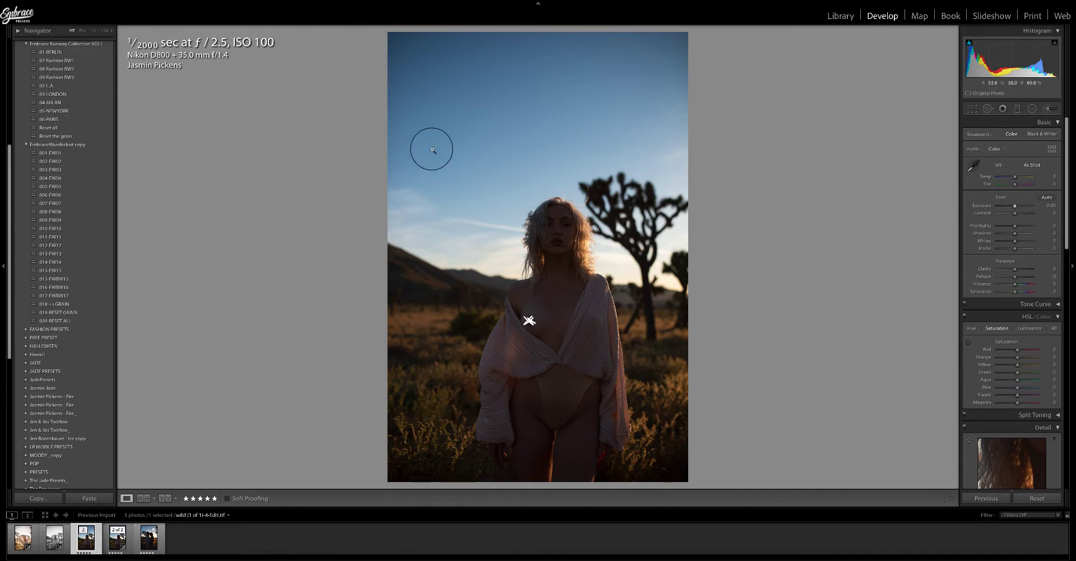
Raise the exposure to about +1.45, then preview 002-EW02 and apply the 001-EW01 preset from the EmbraceWanderlust group.
drag(1014, 206, 1019, 207)
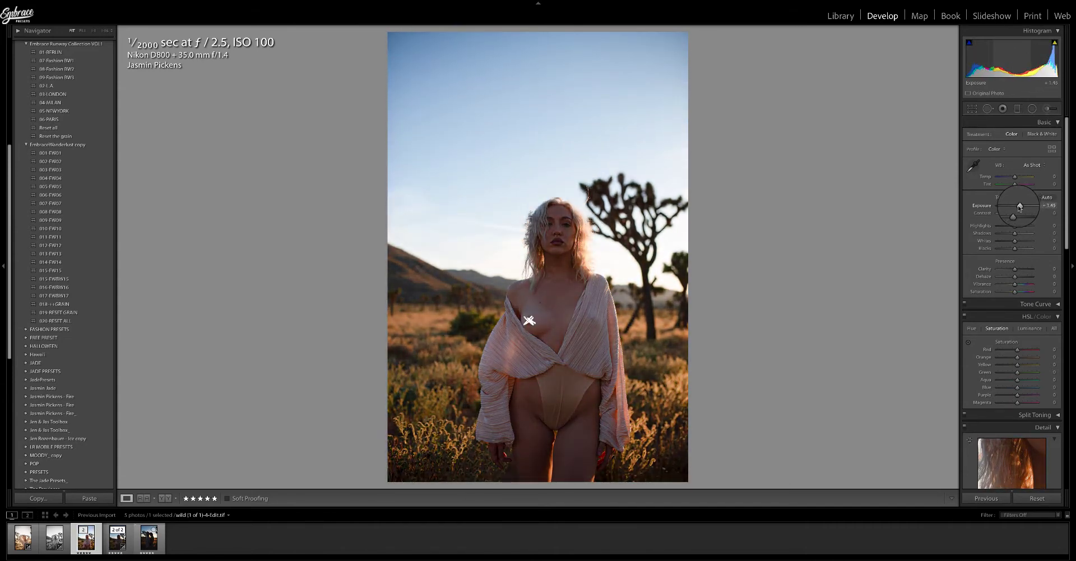
click(49, 154)
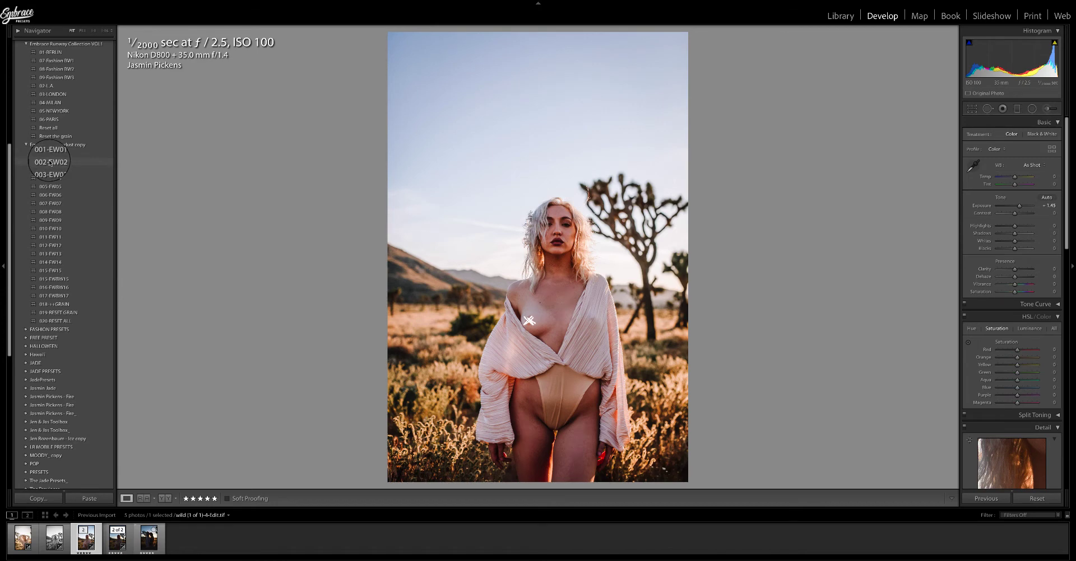
click(49, 162)
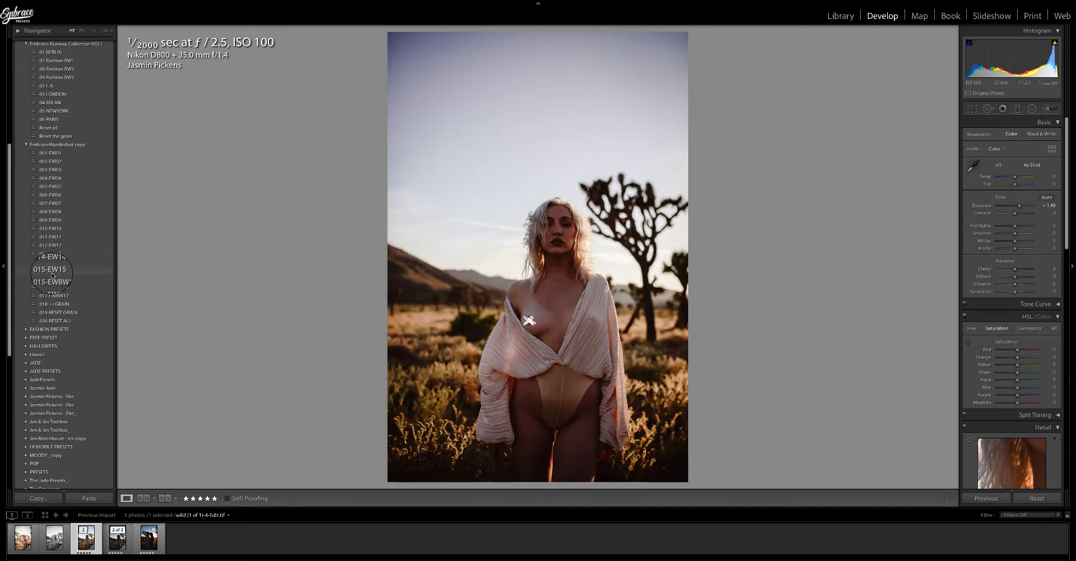
click(54, 156)
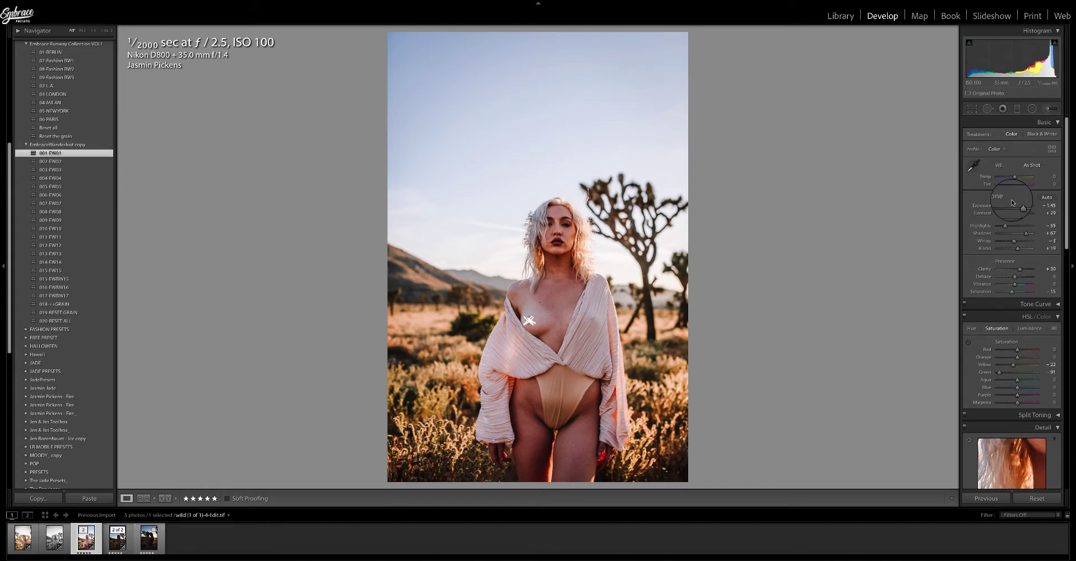
Set the white balance to Auto and lower the exposure to about +1.13.
click(1035, 166)
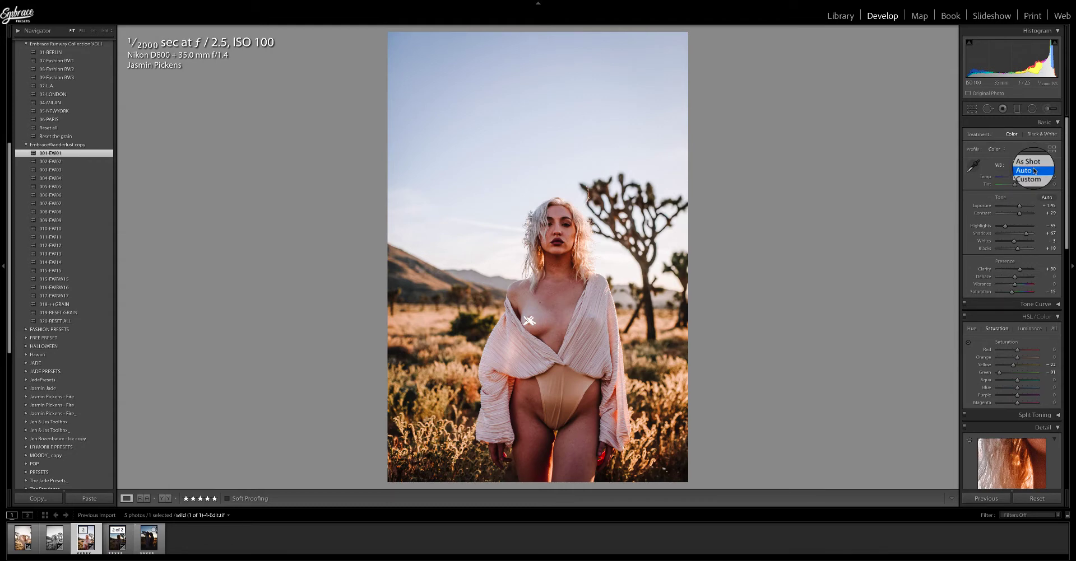
click(1034, 169)
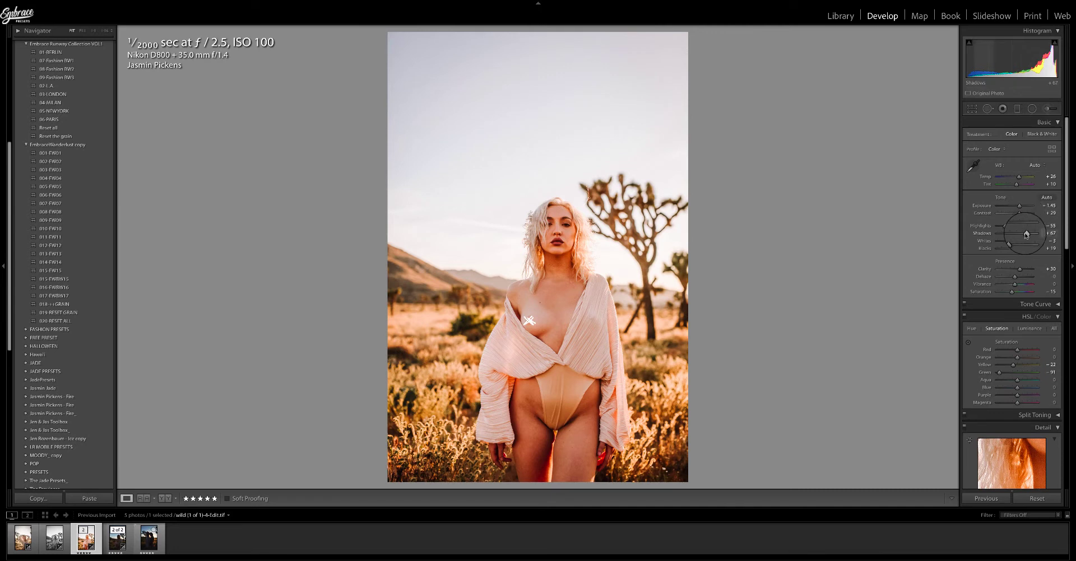
drag(1026, 235, 1019, 207)
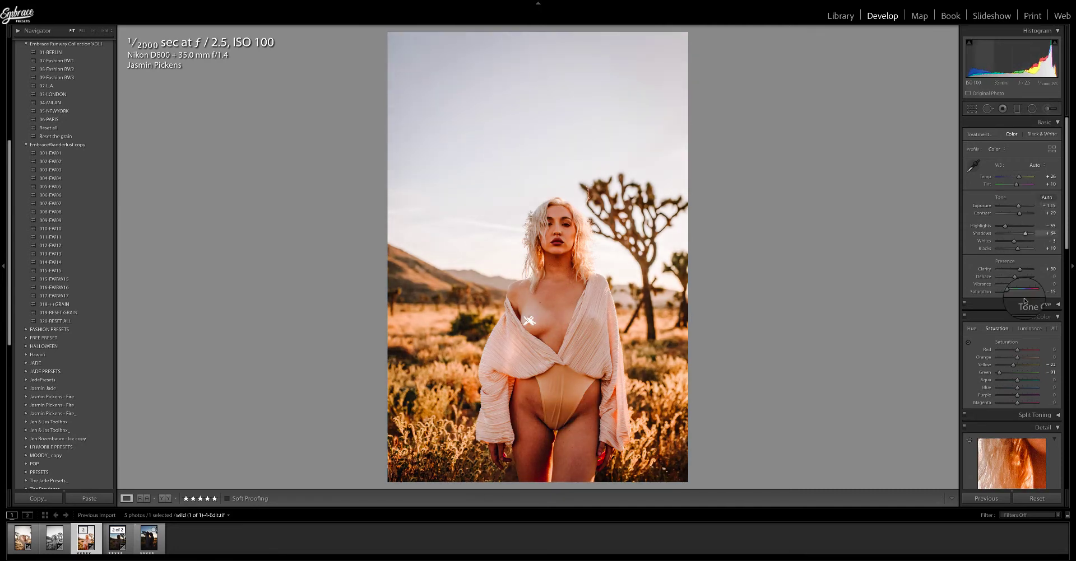
Set Orange saturation to about -25 and Clarity to about +17.
scroll(1018, 286, down, 2)
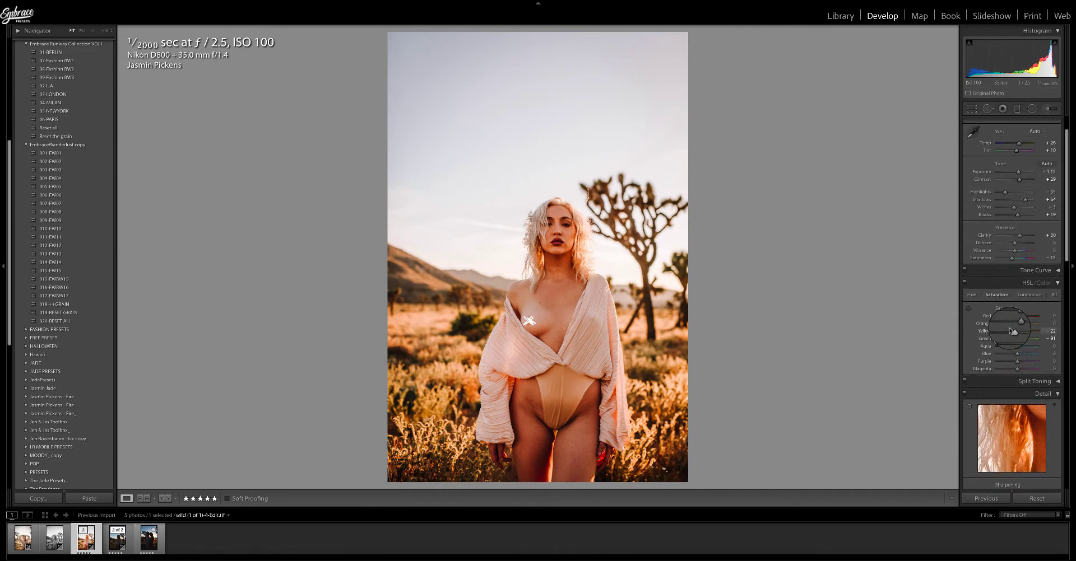
drag(1017, 324, 1012, 325)
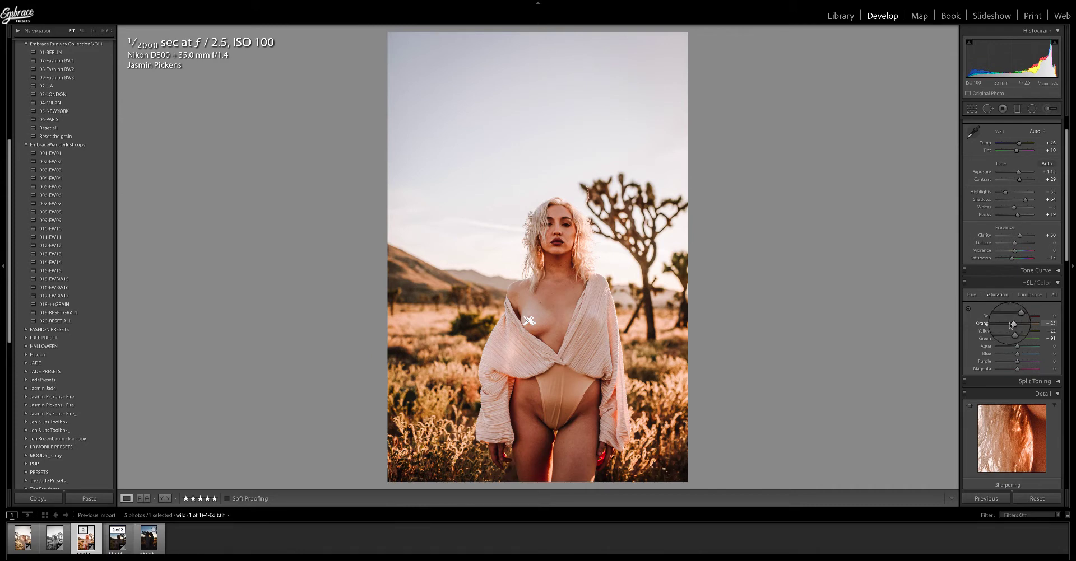
drag(1019, 236, 1017, 237)
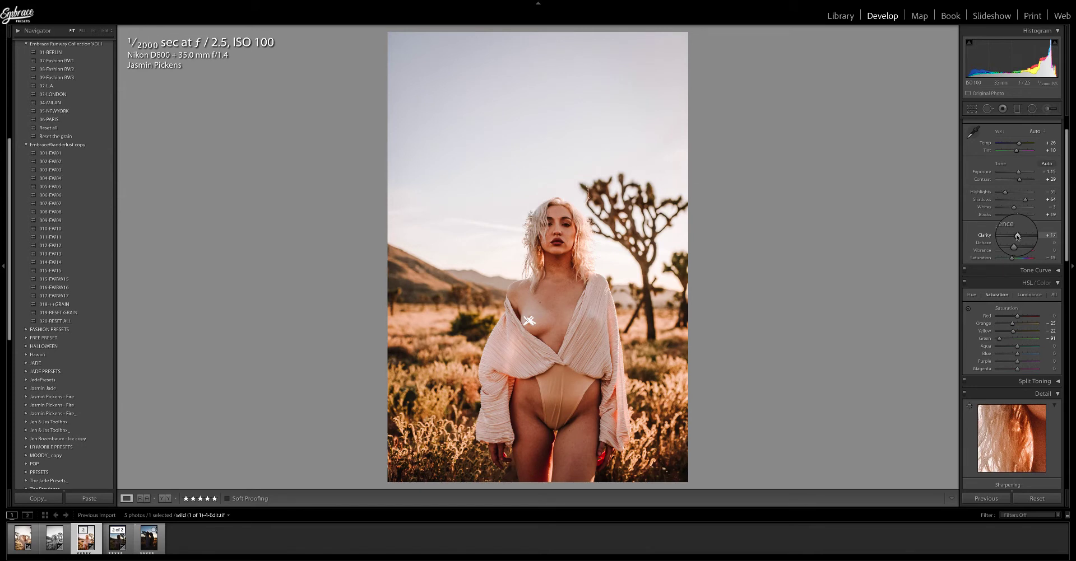
Set luminance noise reduction to about 64 with its contrast at about 26.
scroll(1018, 246, down, 5)
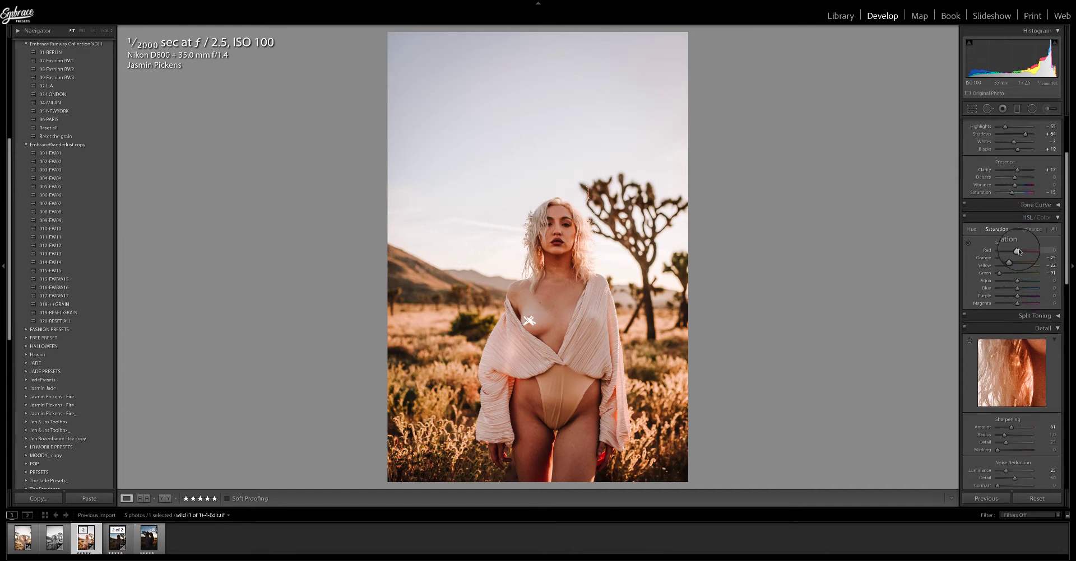
scroll(1019, 255, down, 1)
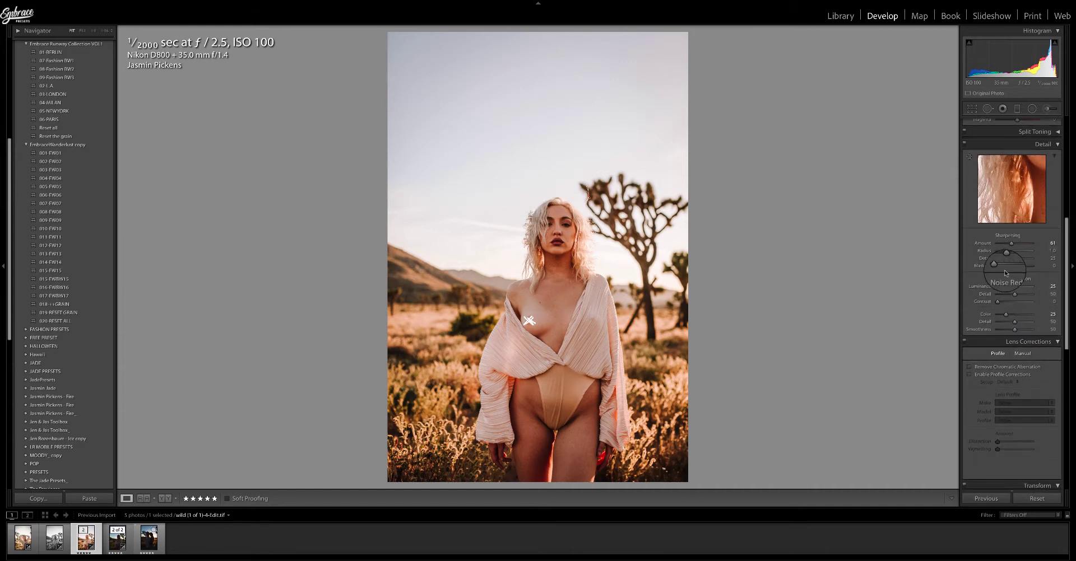
click(1018, 288)
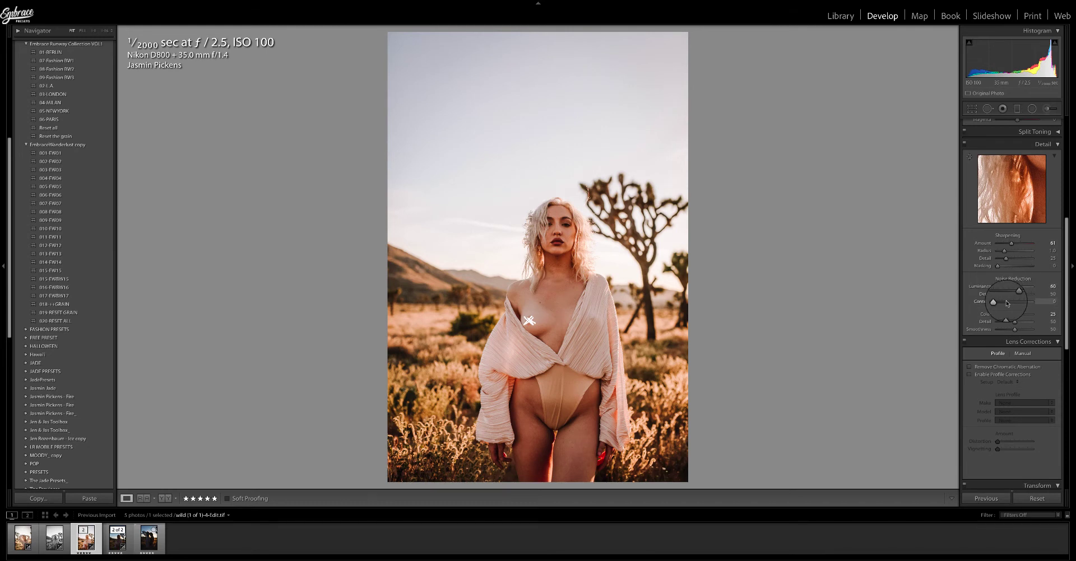
click(1006, 302)
drag(1018, 286, 1019, 287)
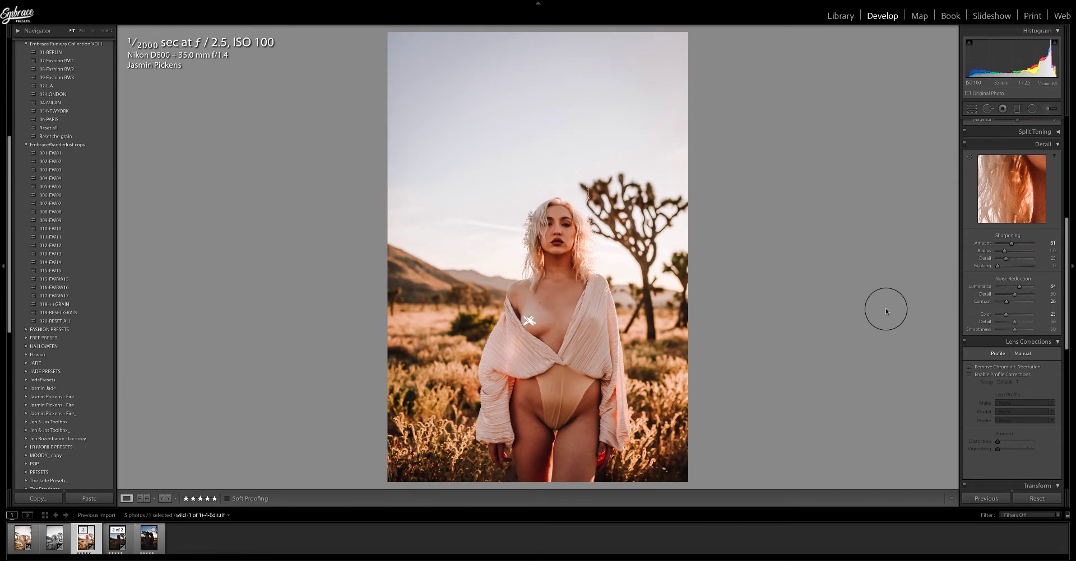
Toggle the before/after view to compare the edited photo with the original.
key(backslash)
key(backslash)
key(backslash)
key(backslash)
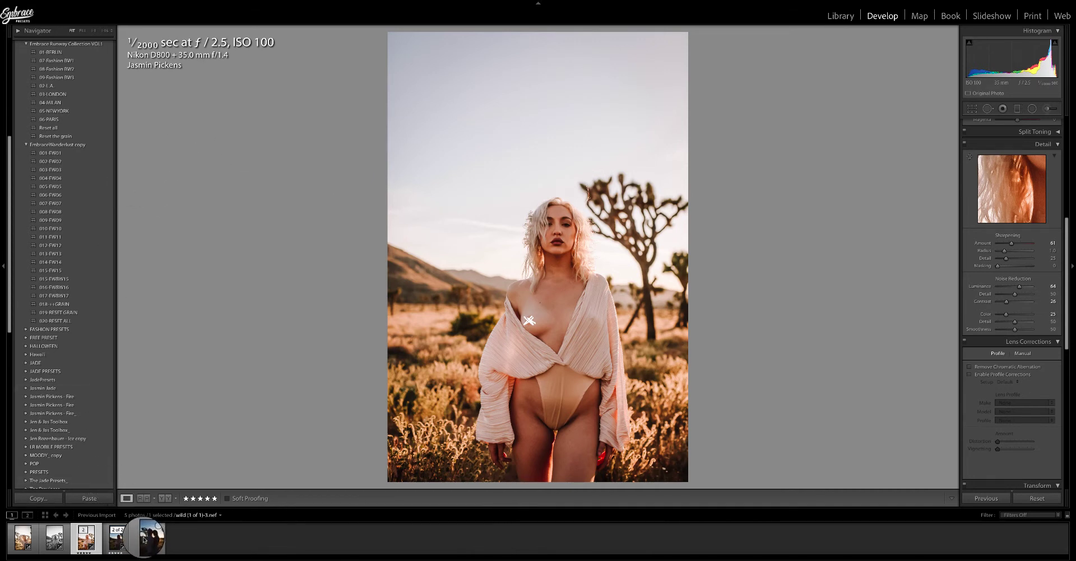
Reset the first photo in the filmstrip and apply the 001-EW01 preset to it.
click(35, 548)
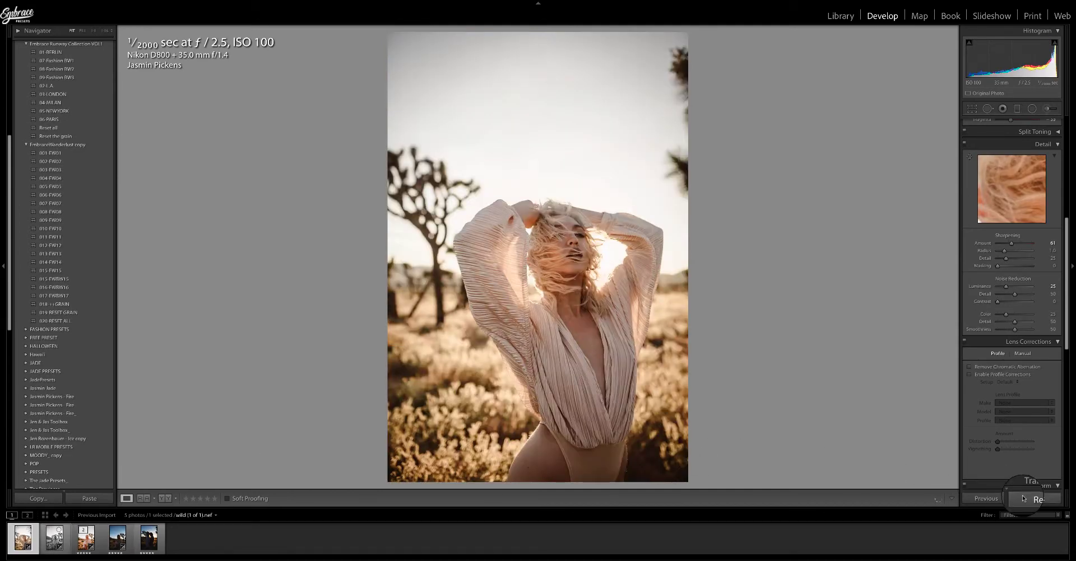
click(1001, 498)
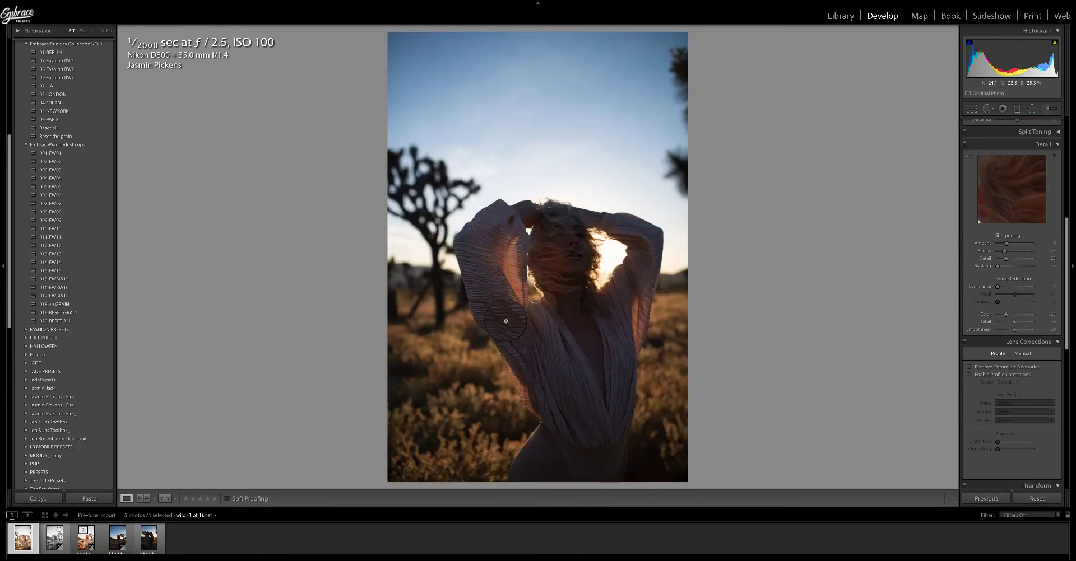
click(65, 154)
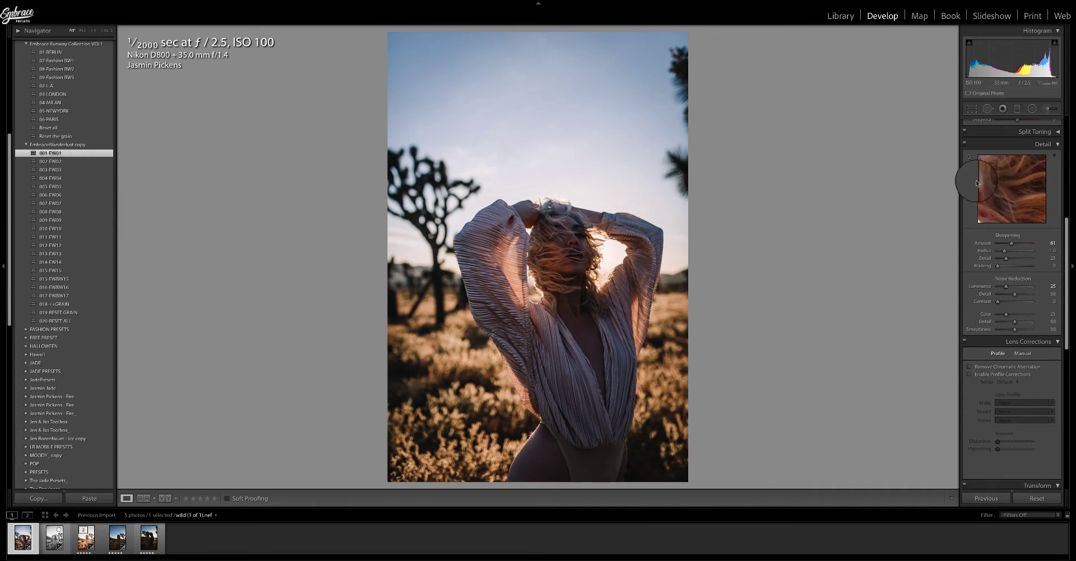
Set the white balance to Auto with temperature 6,995 and raise the shadows.
scroll(976, 183, up, 5)
scroll(976, 183, down, 1)
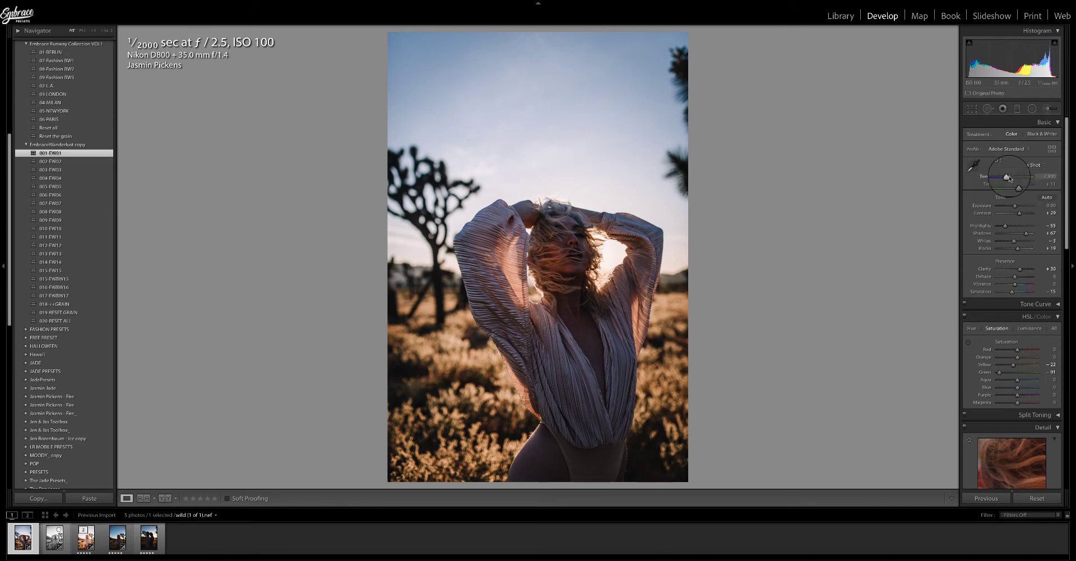
click(1033, 165)
click(1031, 170)
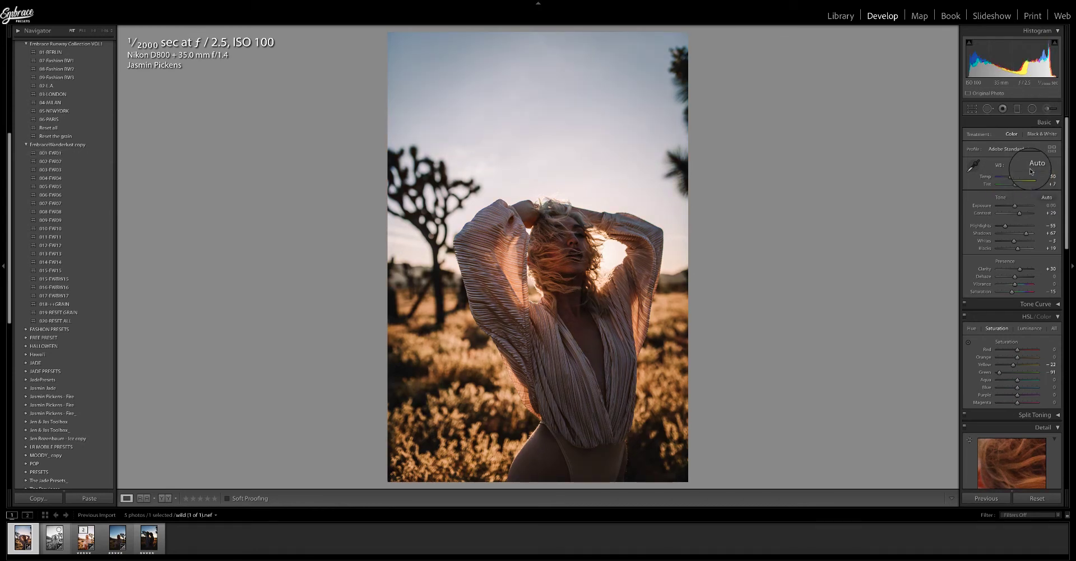
drag(1011, 177, 1014, 178)
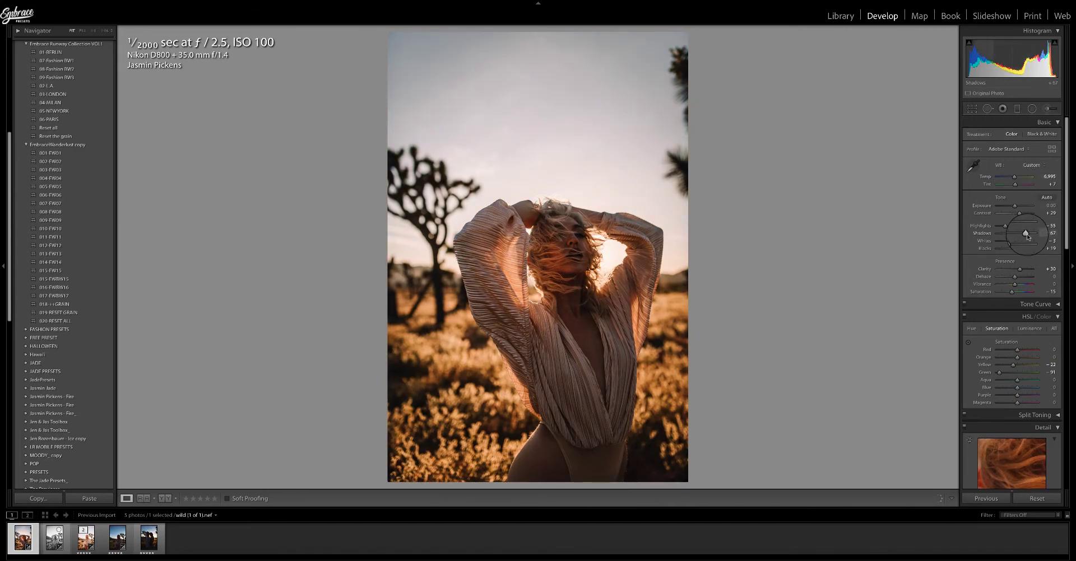
drag(1026, 233, 1030, 251)
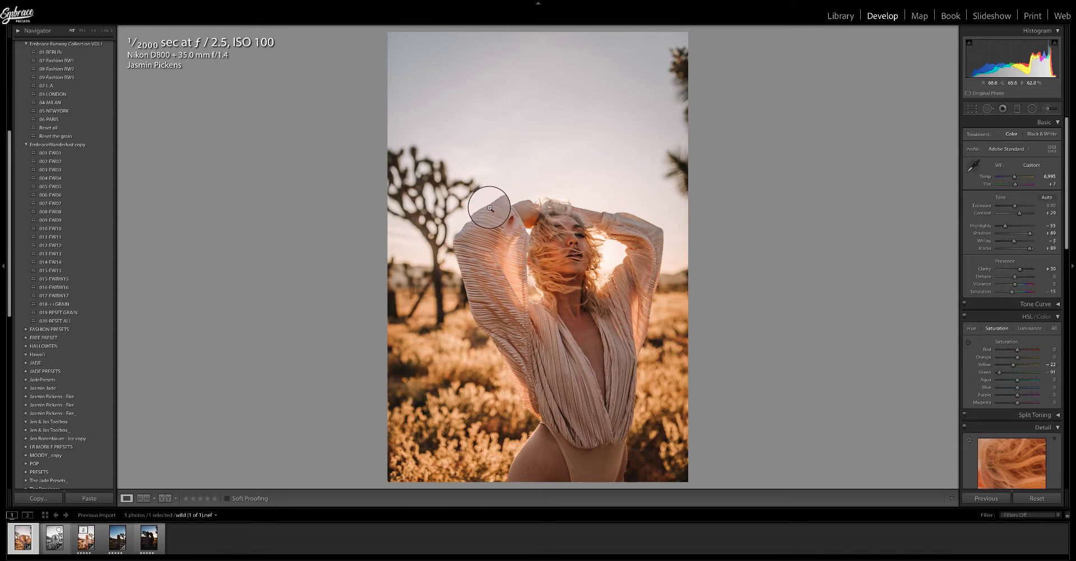
Preview 002-EW02, apply the 004-EW04 preset, and raise the exposure to about +1.25.
click(46, 163)
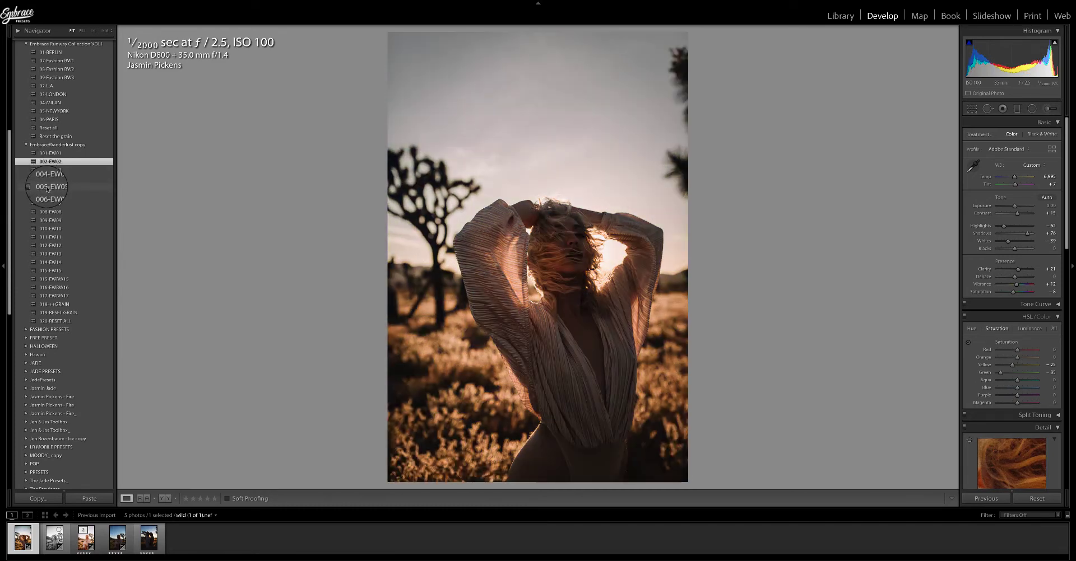
click(46, 178)
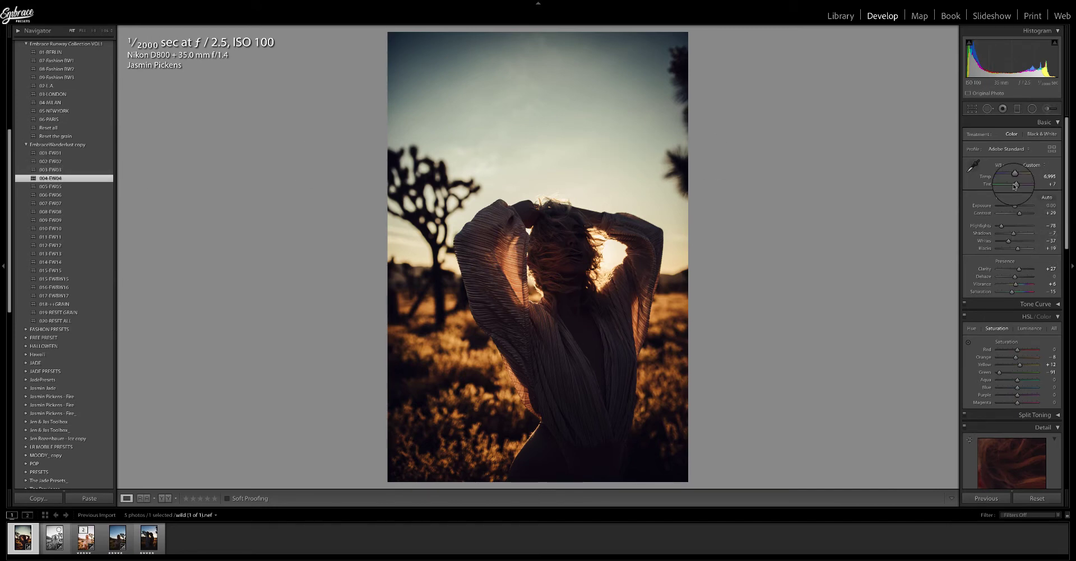
drag(1015, 207, 1020, 233)
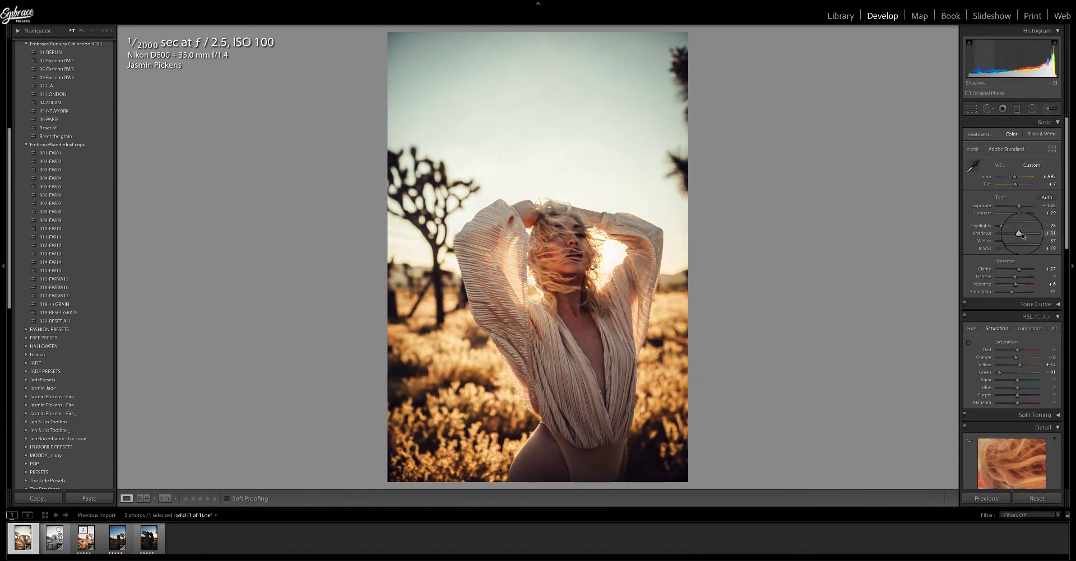
Try presets 005-EW05 through 008-EW08 and apply the 009-EW09 preset.
click(52, 187)
click(53, 189)
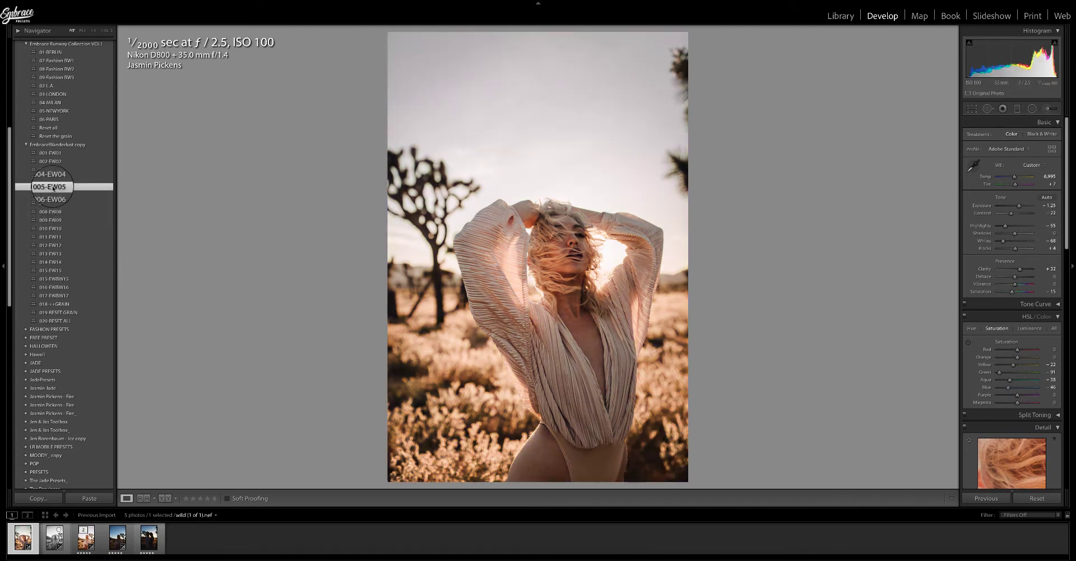
click(51, 195)
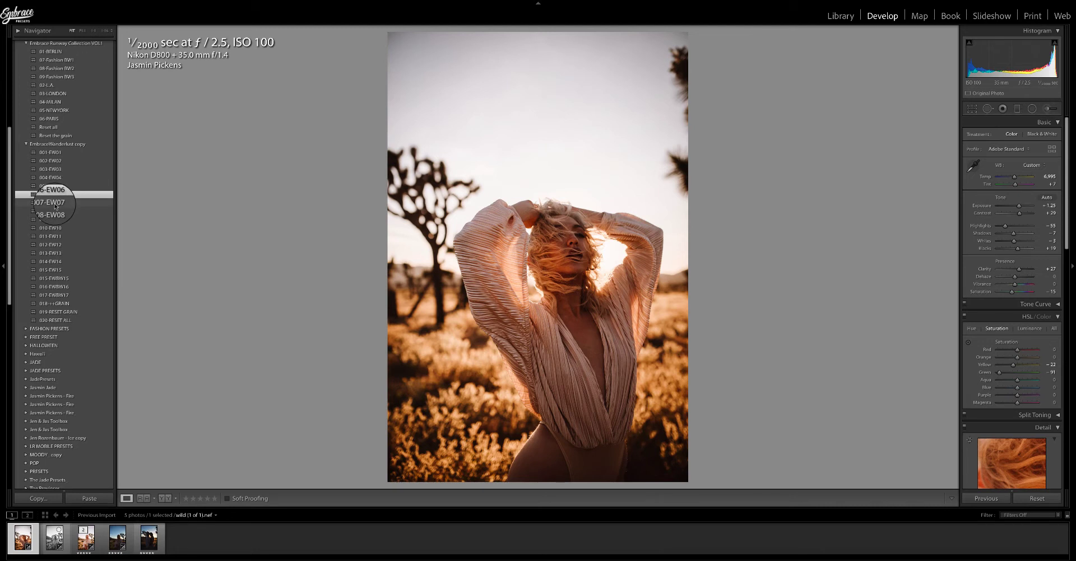
click(55, 205)
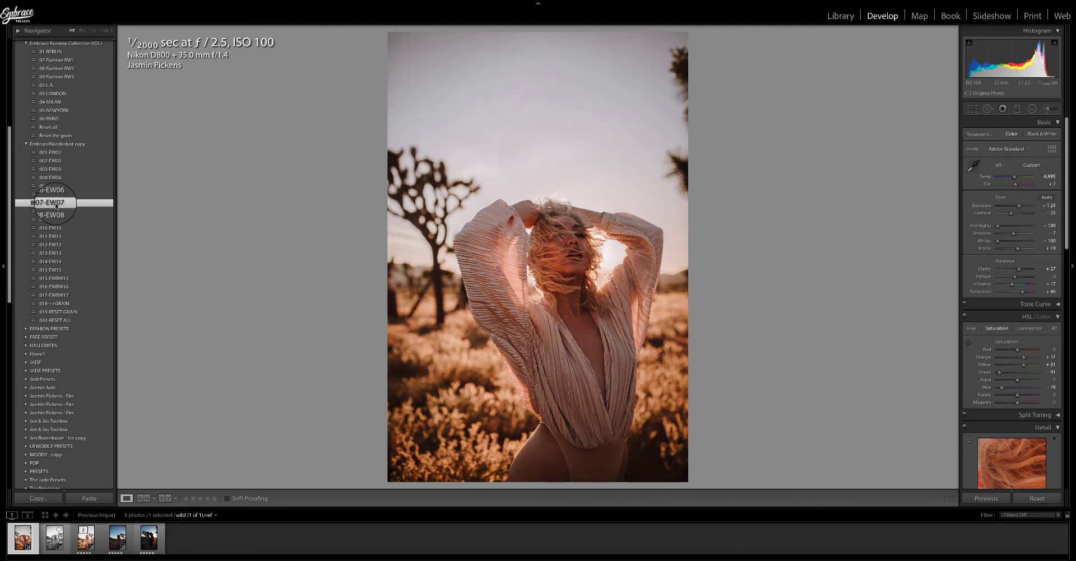
click(54, 212)
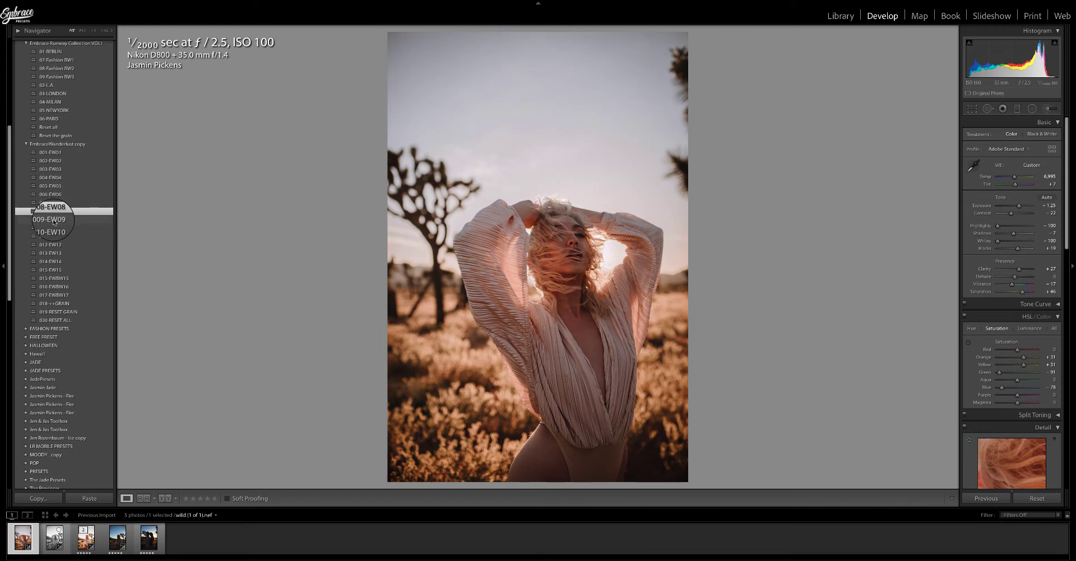
click(52, 220)
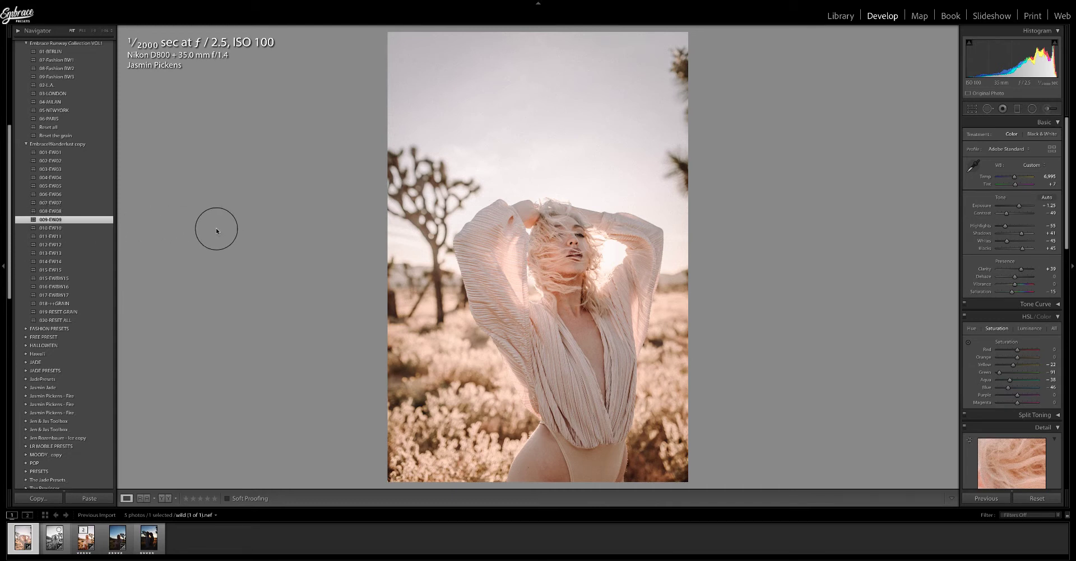
Raise the shadows to about +73 and lower the exposure to about -0.22.
drag(1018, 205, 1027, 234)
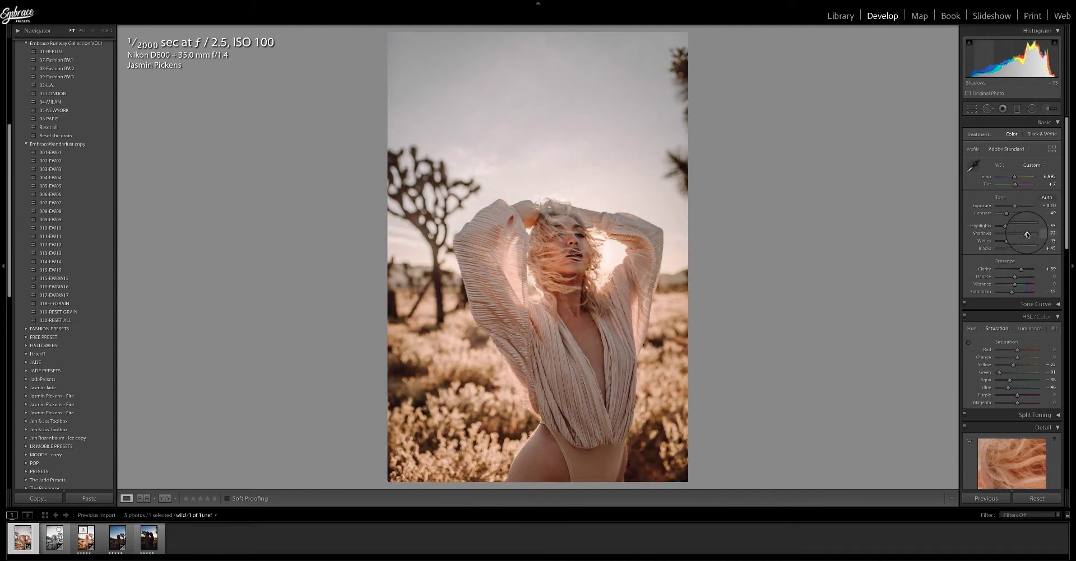
drag(1015, 205, 1014, 206)
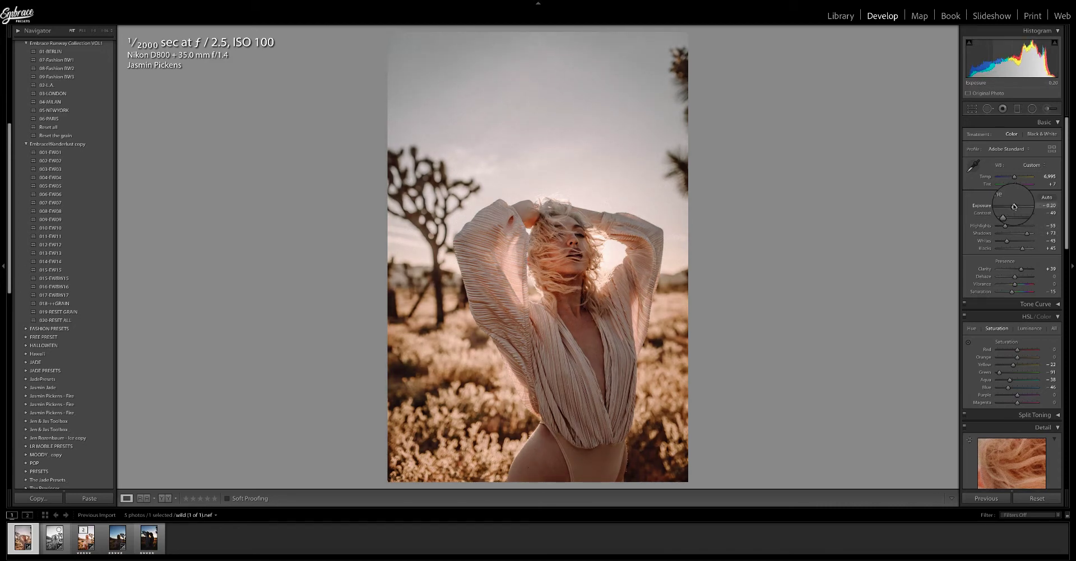
Set Clarity to about +20 and the sharpening Amount to about 70.
scroll(1013, 206, down, 1)
drag(1020, 262, 1018, 265)
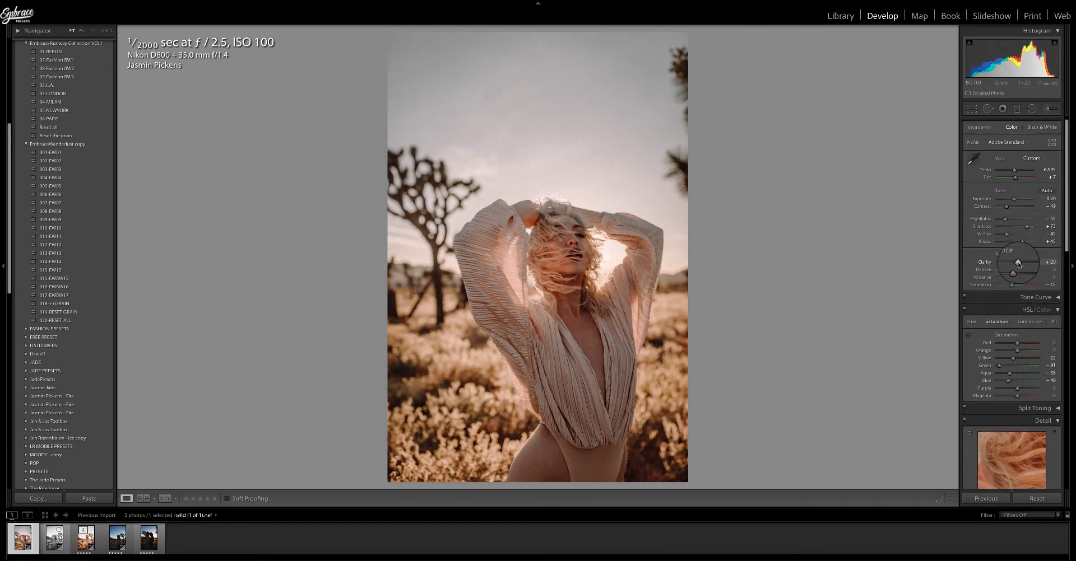
scroll(1025, 253, down, 8)
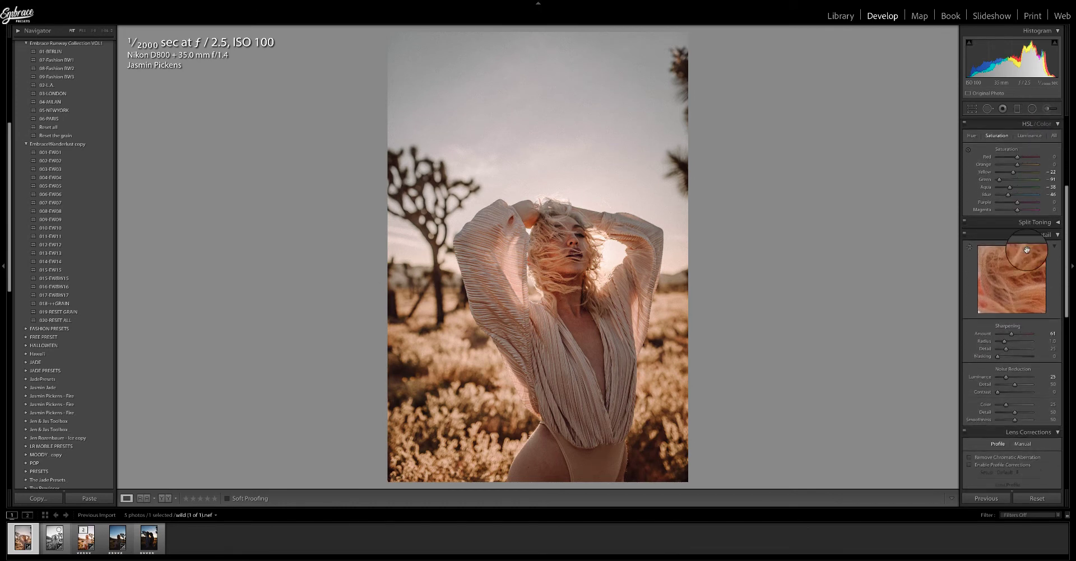
scroll(1026, 250, down, 1)
drag(1011, 314, 1016, 317)
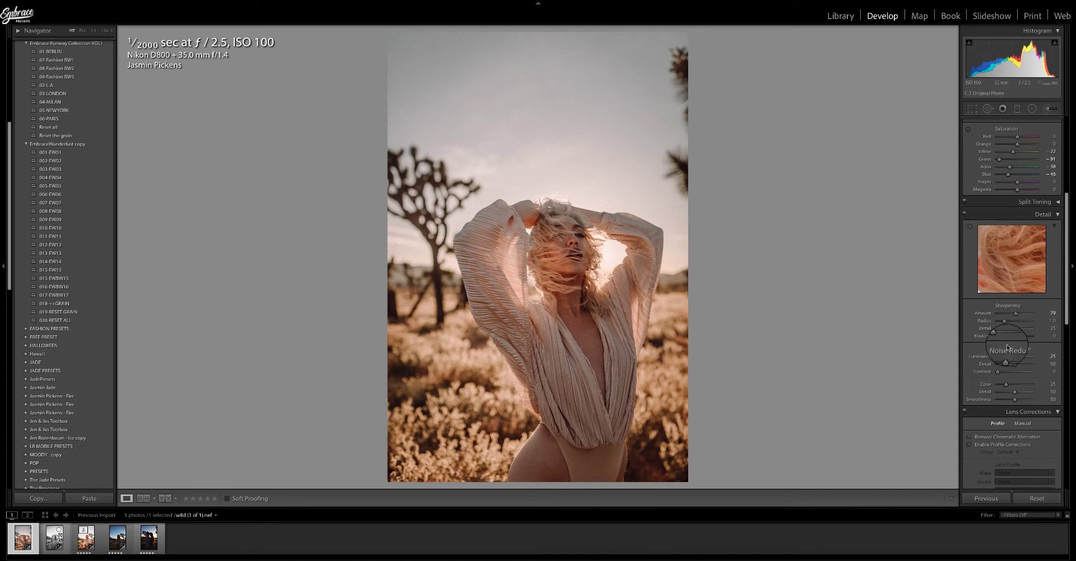
Set noise reduction Luminance to about 66 and its Contrast to about 24.
click(1021, 358)
click(1006, 373)
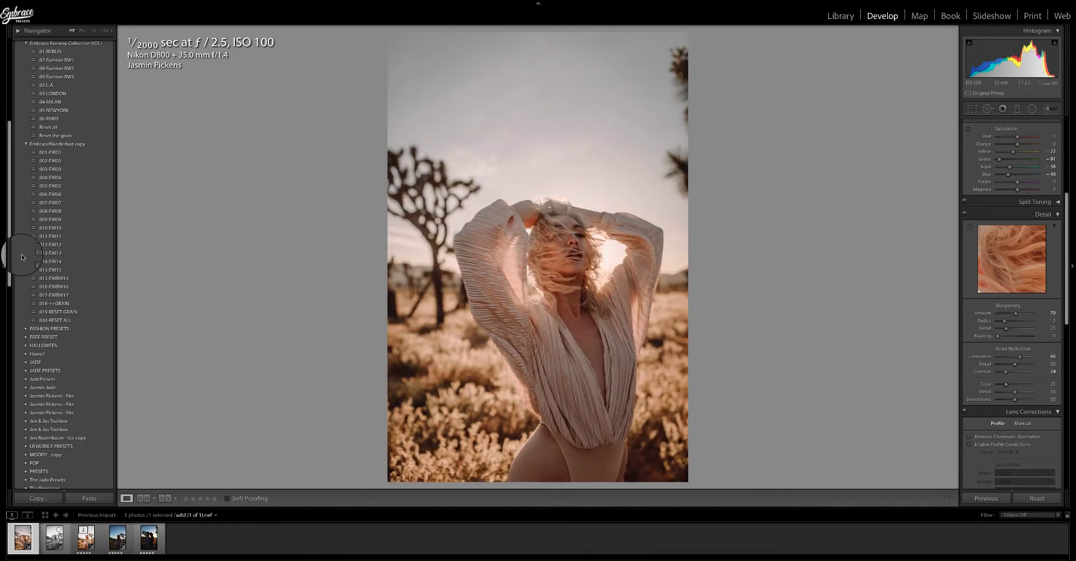
Preview the 010-EW10 preset, apply 011-EW11, and raise the exposure to about +1.60.
drag(9, 273, 16, 253)
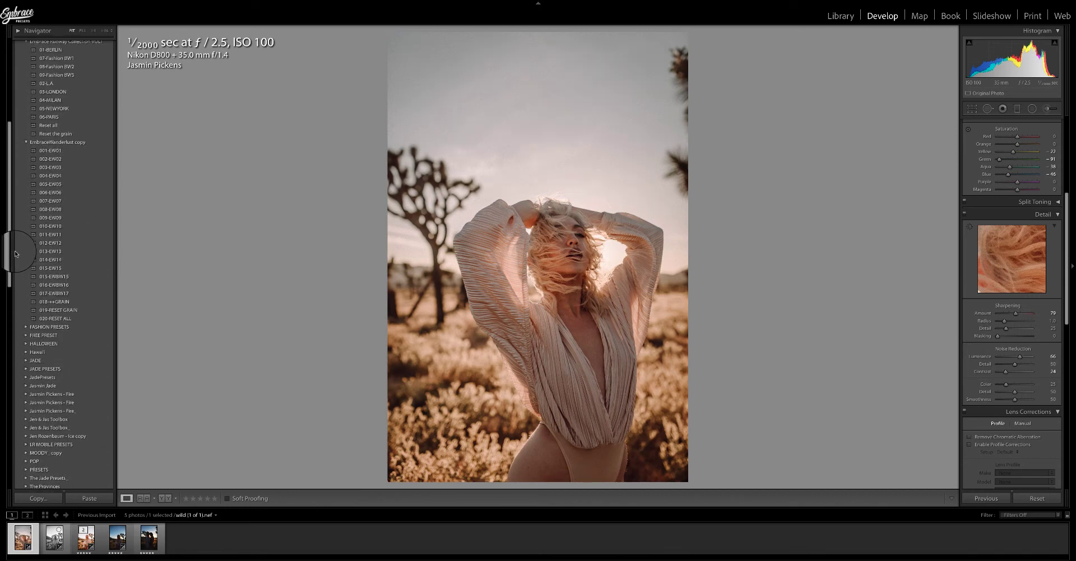
click(47, 225)
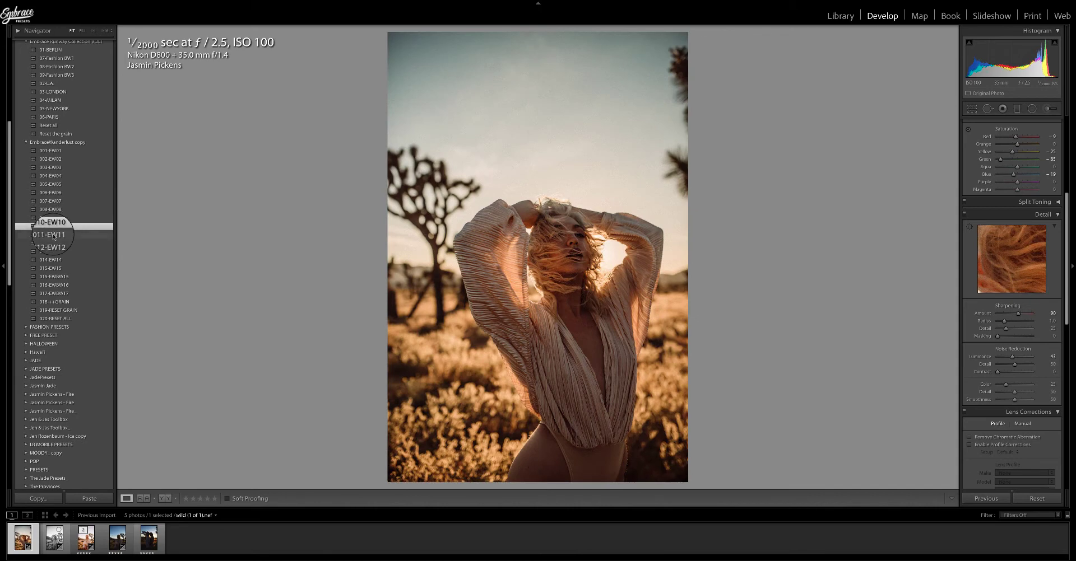
click(54, 235)
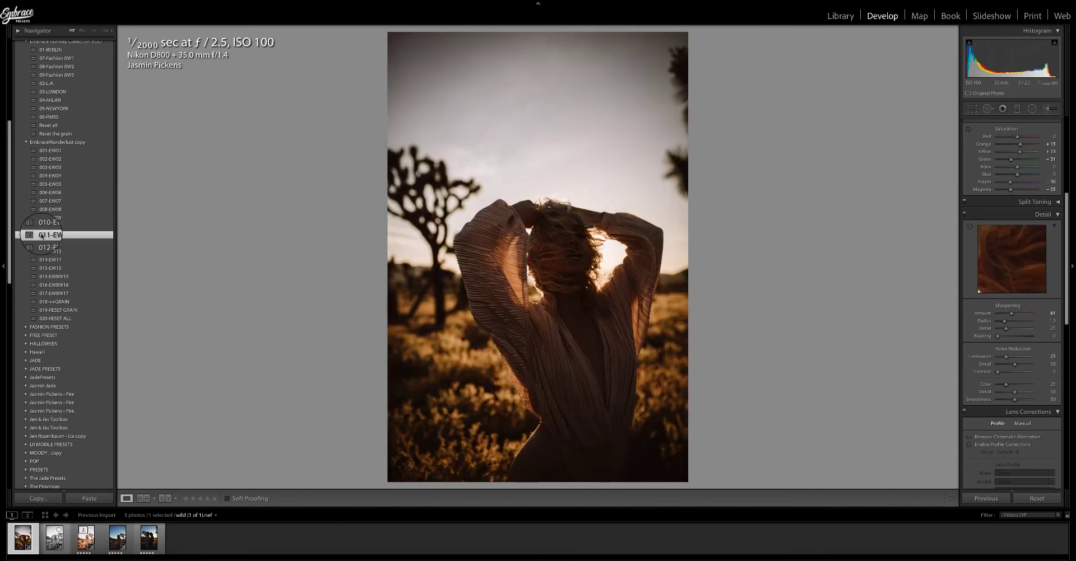
scroll(972, 185, up, 5)
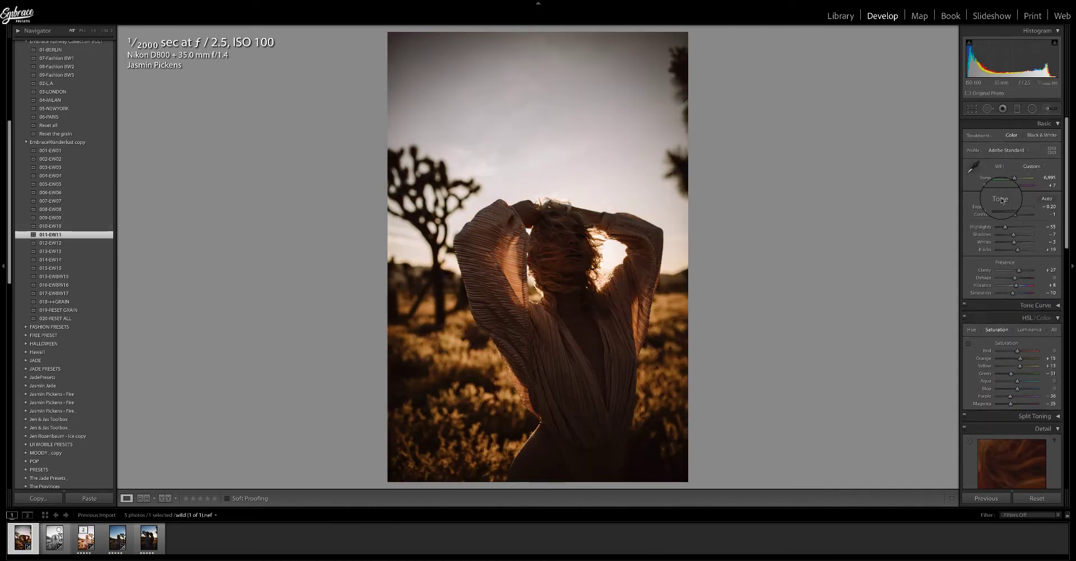
drag(1014, 205, 1022, 208)
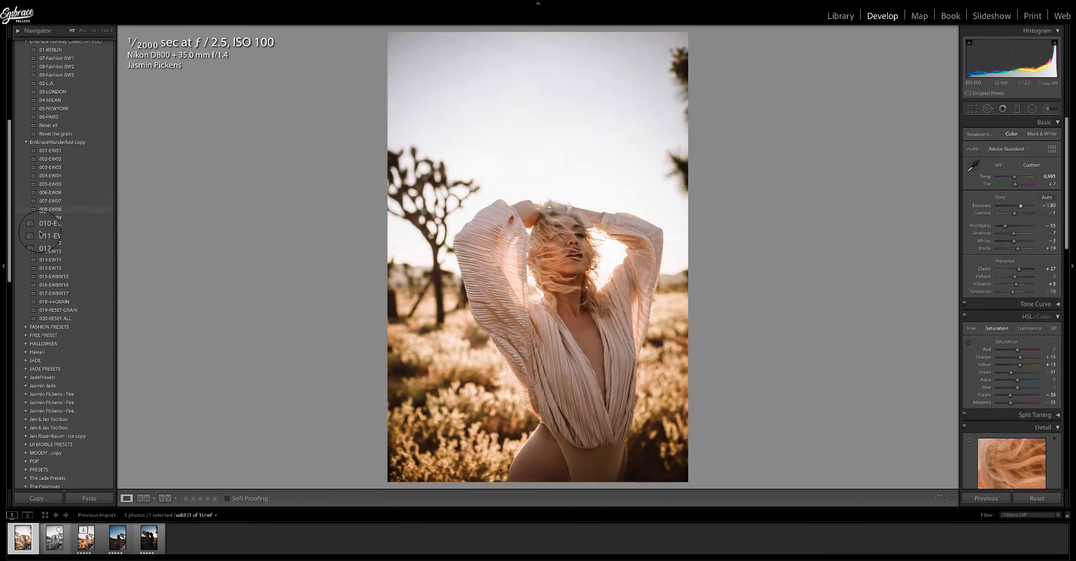
Apply presets 012-EW12 and 013-EW13 and lower the exposure to about +1.10.
click(53, 244)
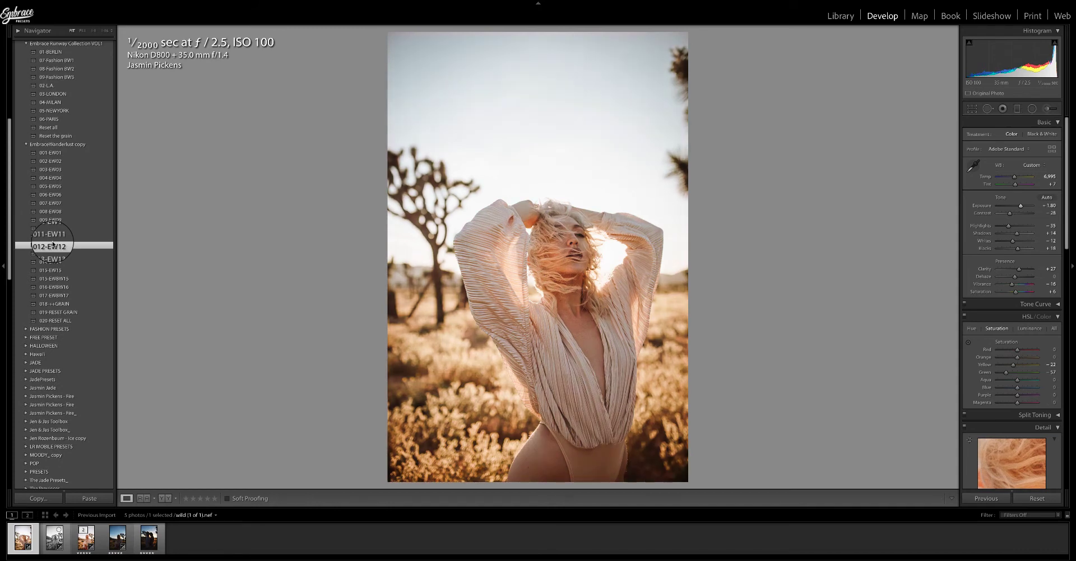
scroll(50, 246, down, 1)
click(47, 251)
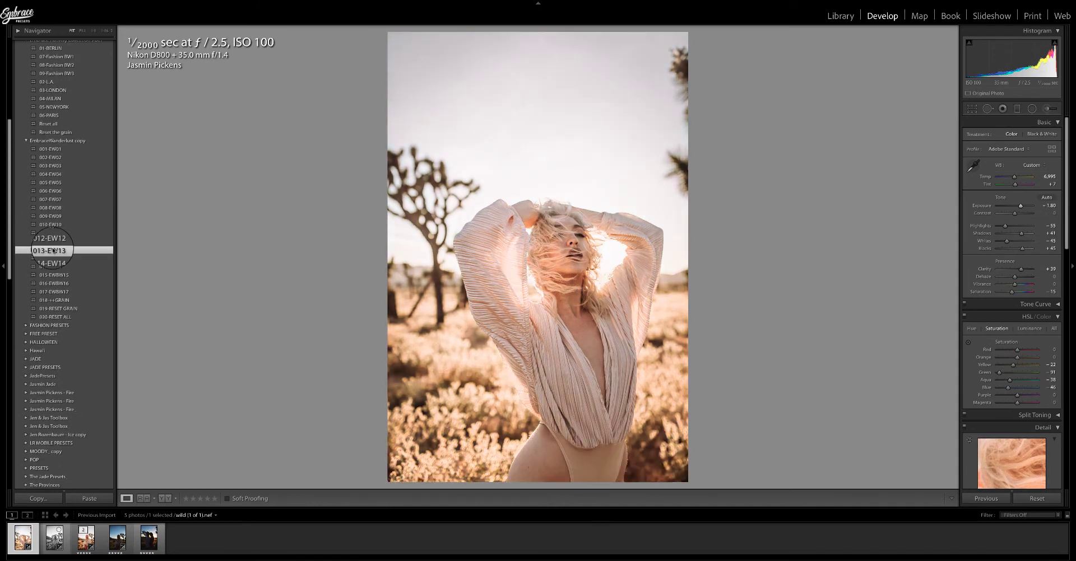
drag(1021, 206, 1019, 207)
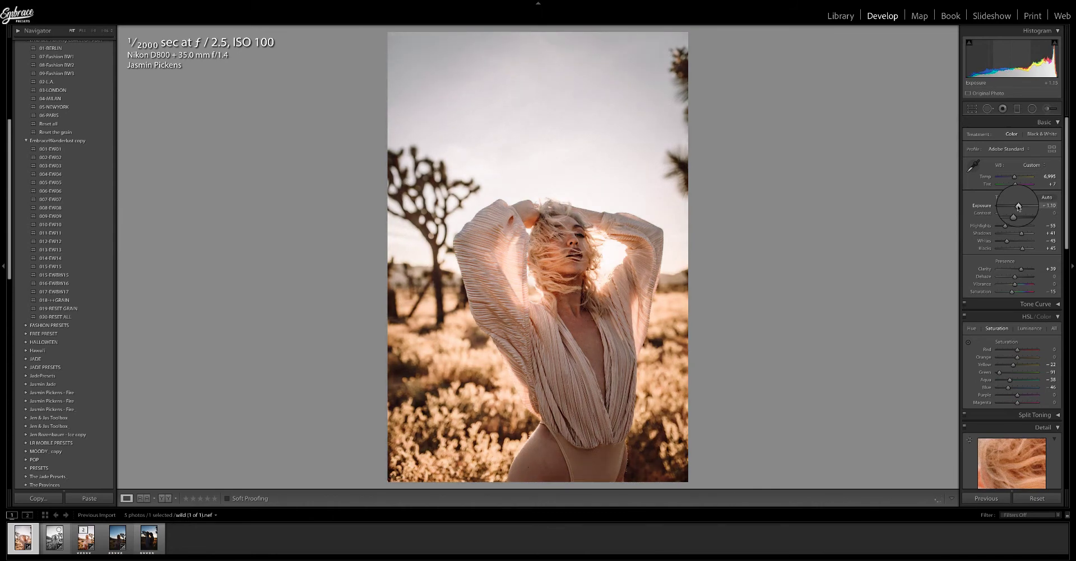
Apply presets 014-EW14 and 015-EW15, lowering exposure to about +0.20 and raising shadows to about +72.
click(57, 259)
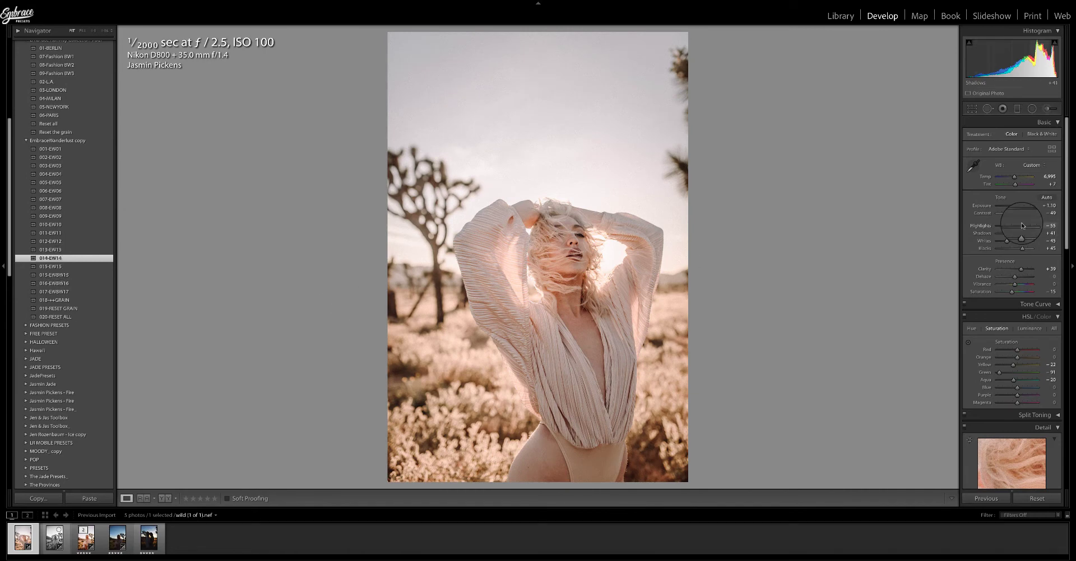
drag(1018, 206, 1015, 207)
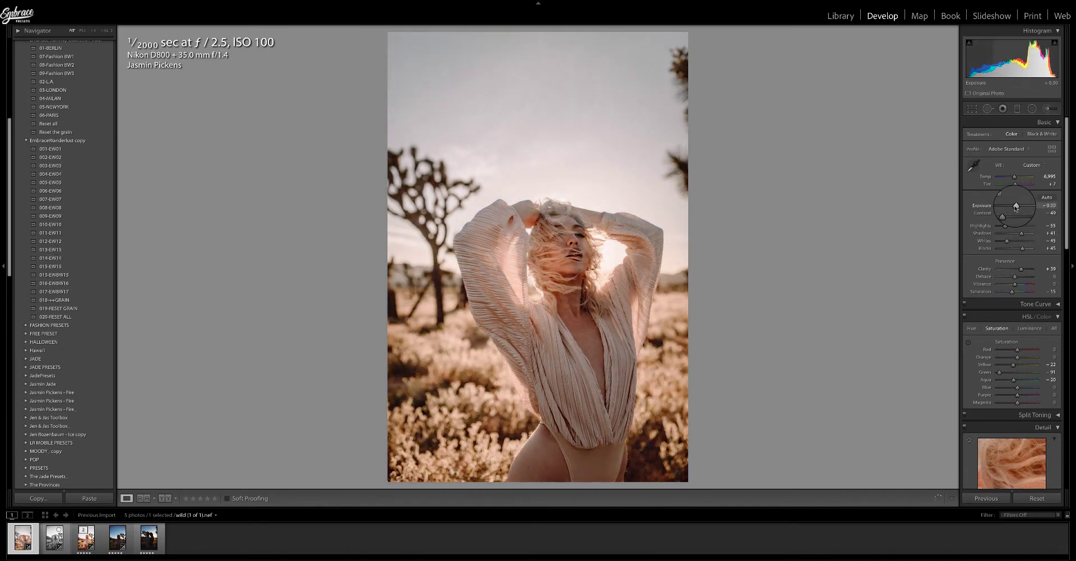
click(45, 267)
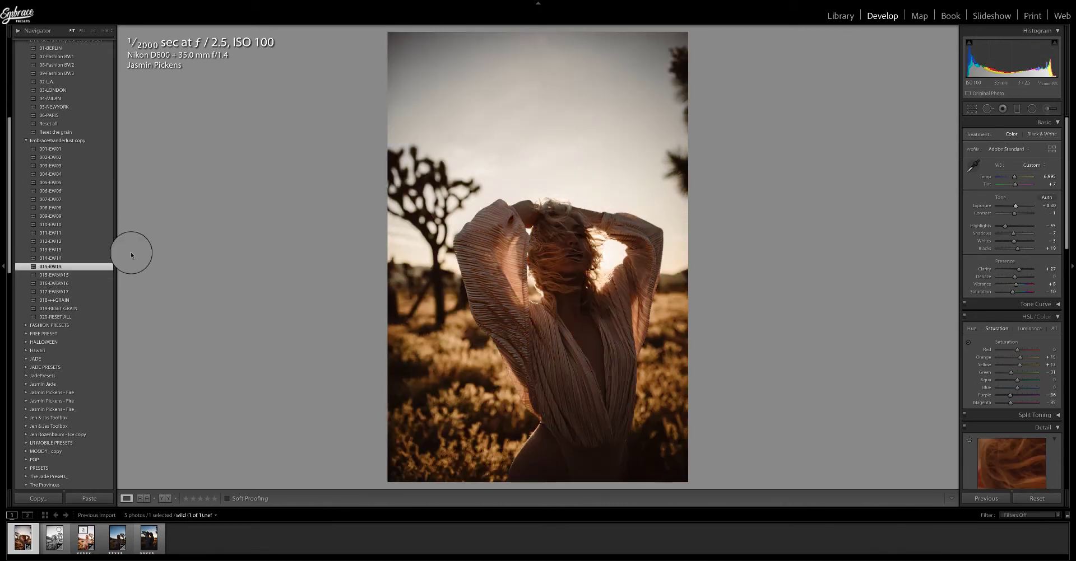
drag(1015, 206, 1027, 234)
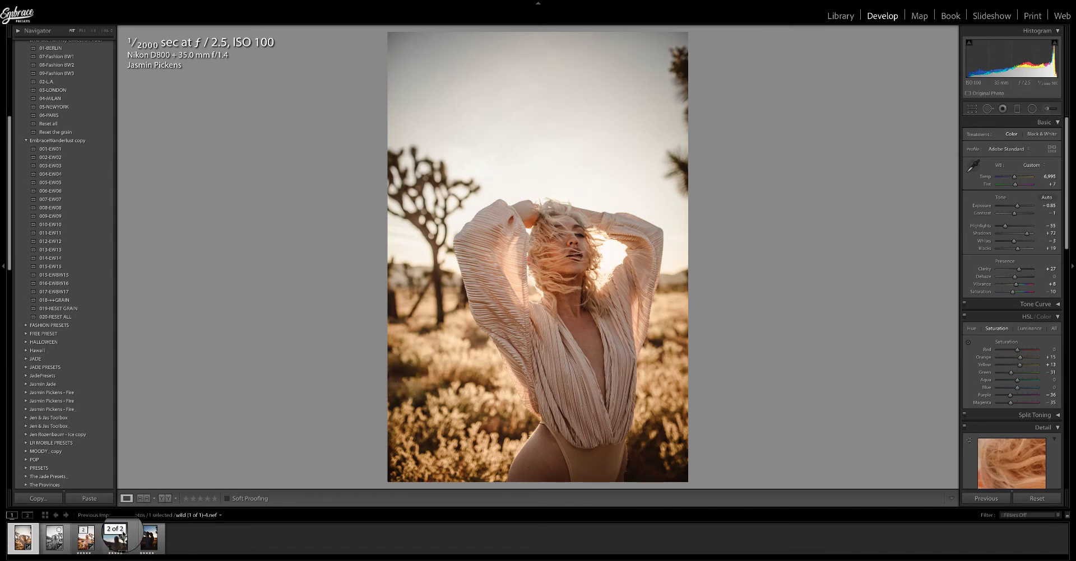
Select the third photo in the filmstrip and reset its develop settings.
click(100, 542)
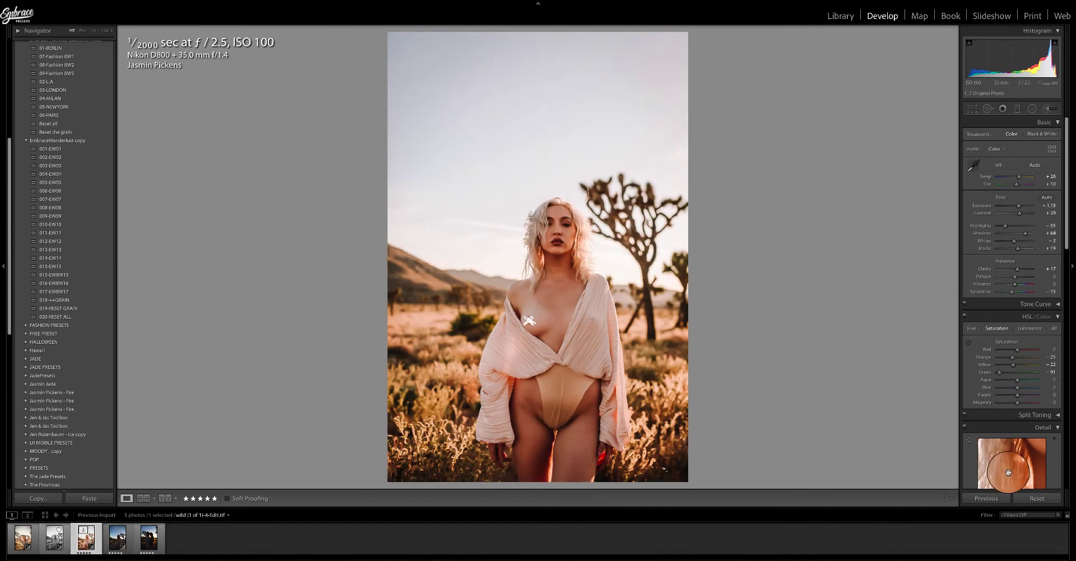
click(979, 472)
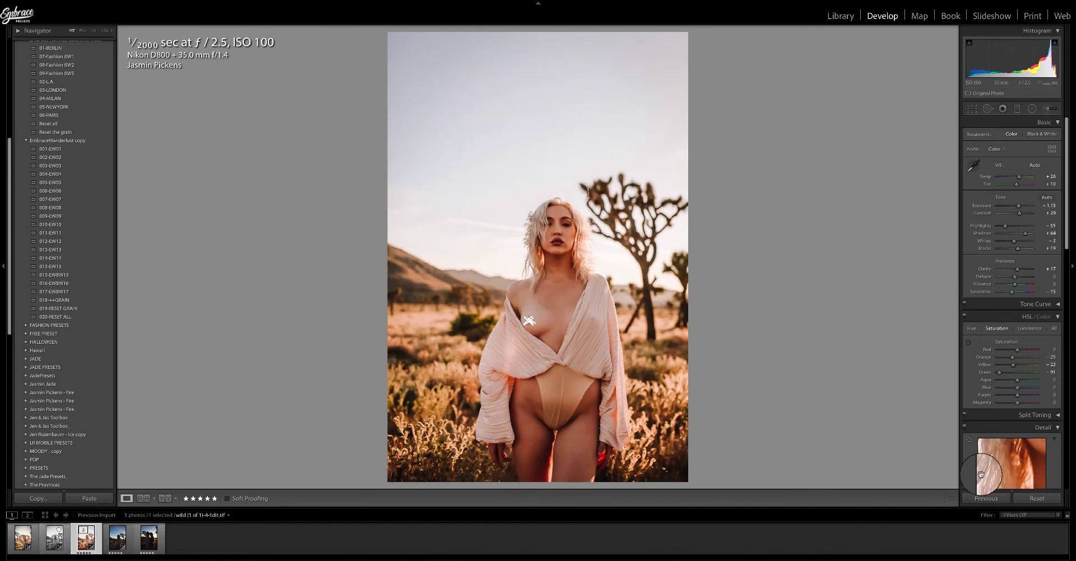
click(1037, 498)
Apply the 001-EW01 preset, raise exposure to about +1.00, and set white balance to Auto.
click(60, 149)
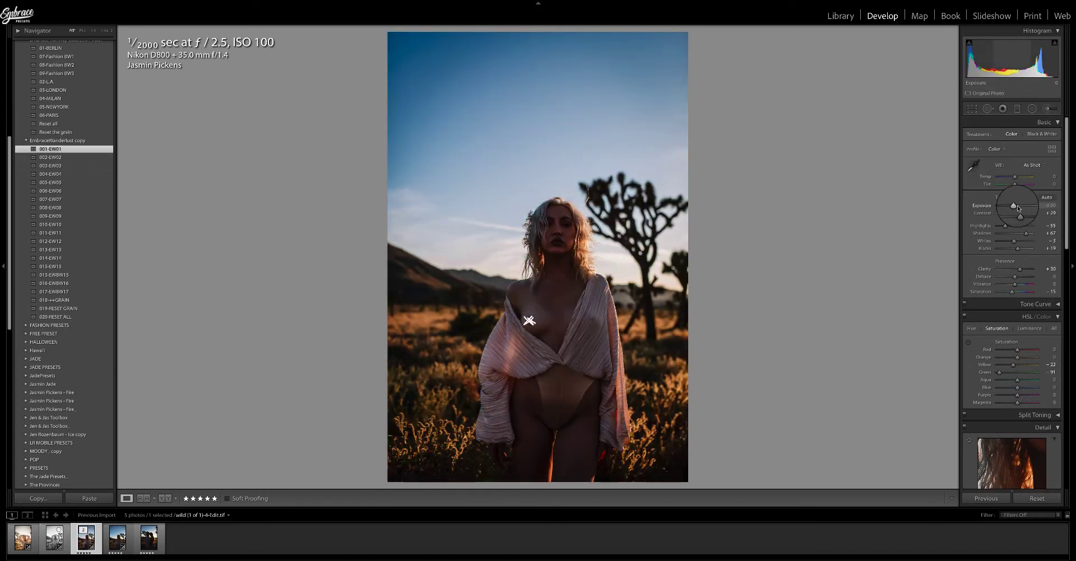
drag(1014, 206, 1019, 206)
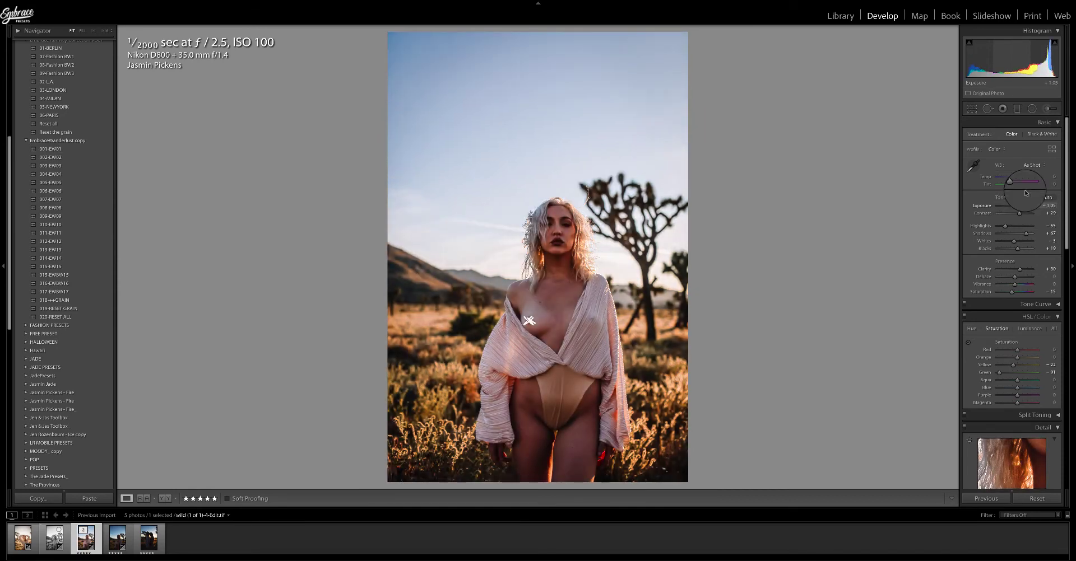
click(1031, 166)
click(1027, 171)
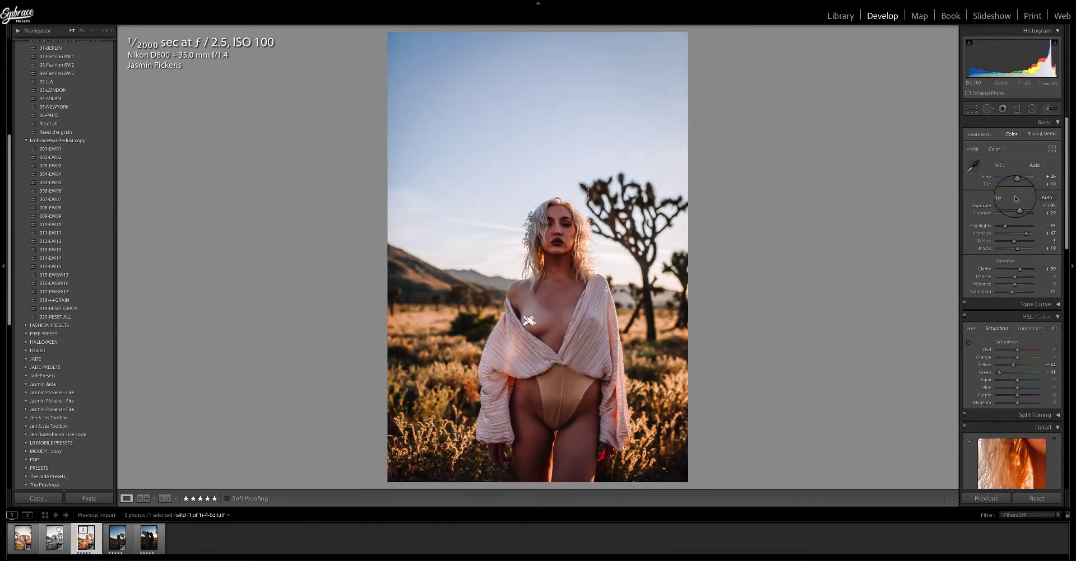
Apply the 002-EW02 preset, set white balance to As Shot, and raise exposure to about +1.65.
click(56, 159)
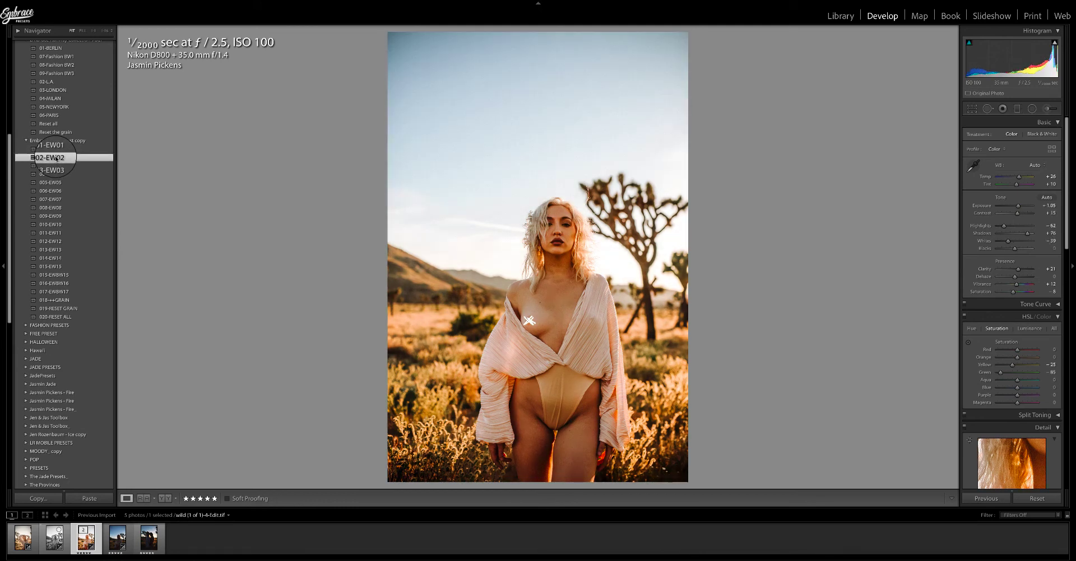
click(54, 166)
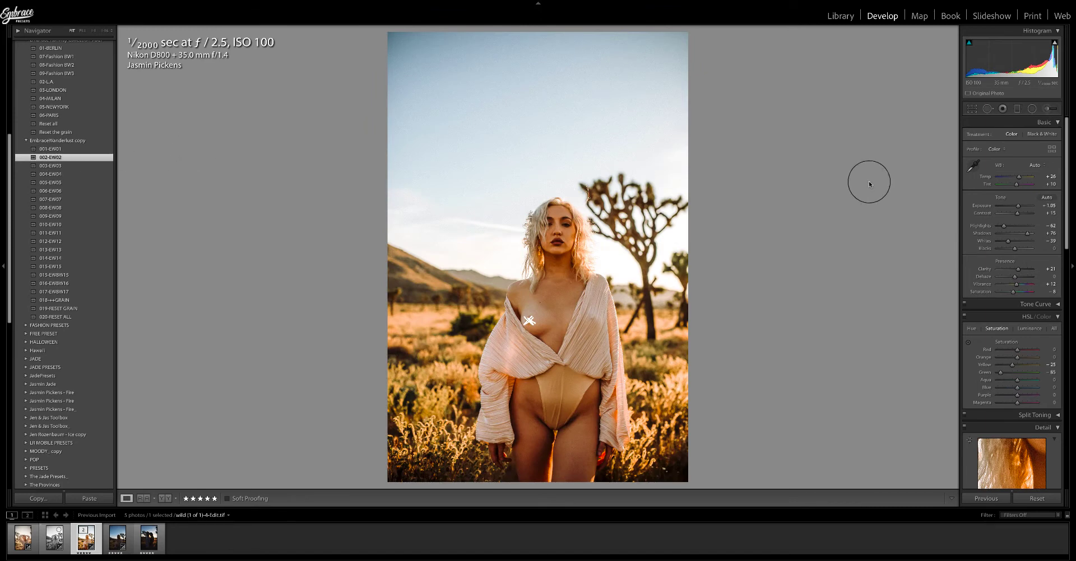
click(1034, 165)
click(1036, 159)
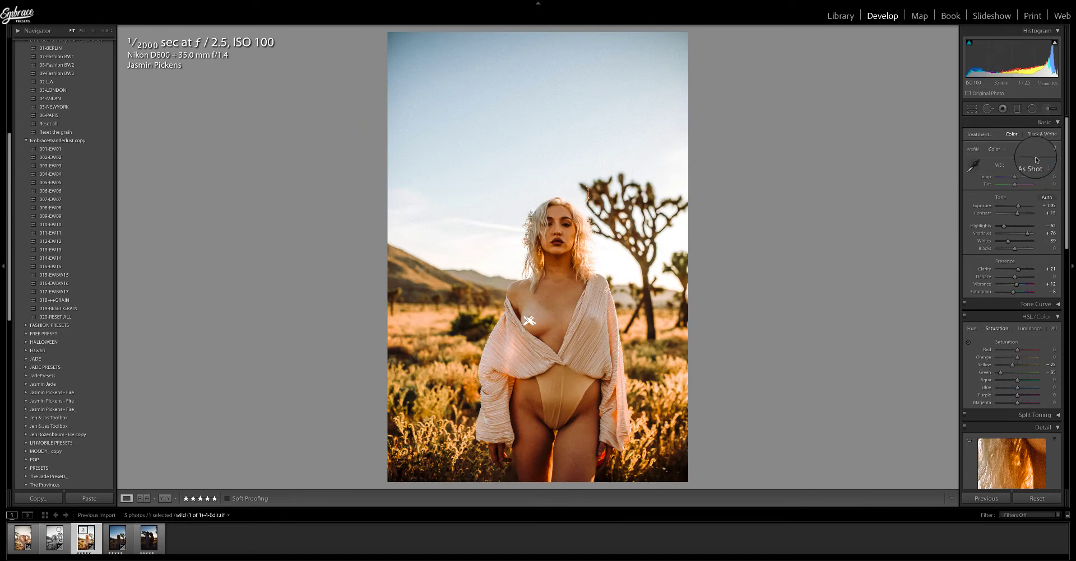
drag(1018, 206, 1022, 209)
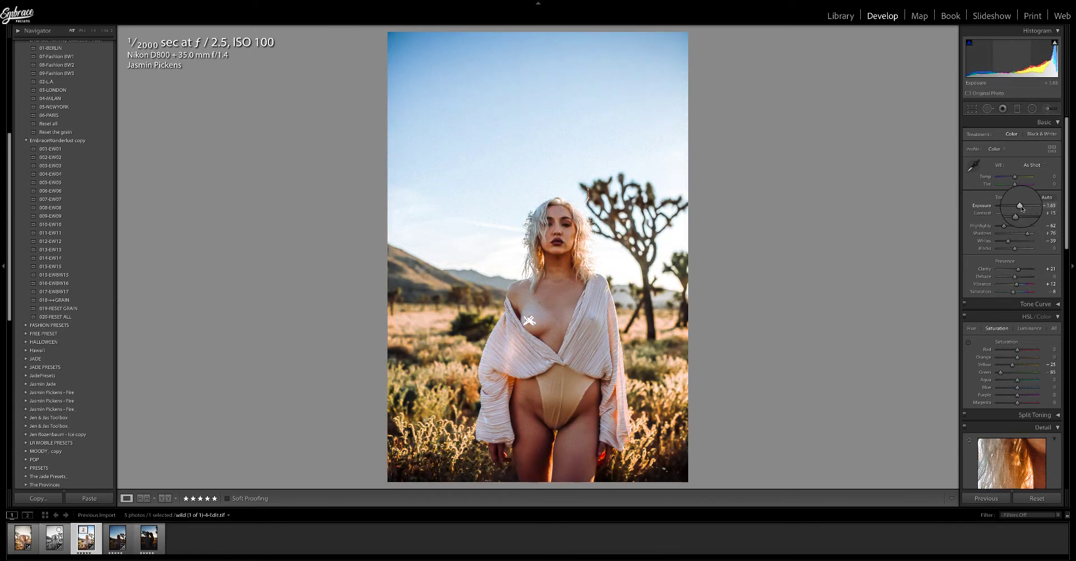
Try 003-EW03 with shadows about +70, then apply 004-EW04 and raise shadows to about +66.
click(43, 166)
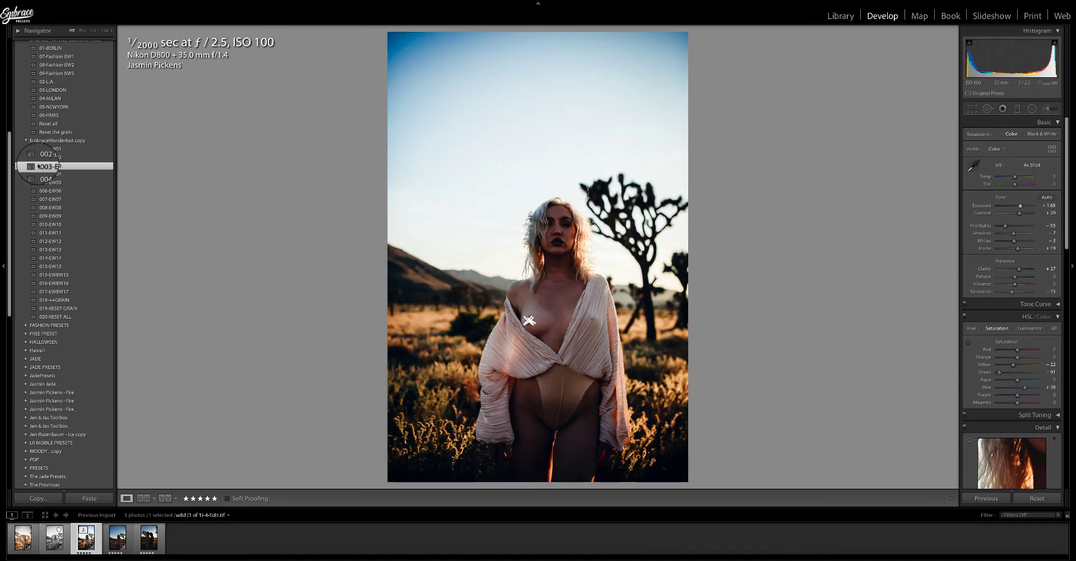
drag(1012, 233, 1026, 235)
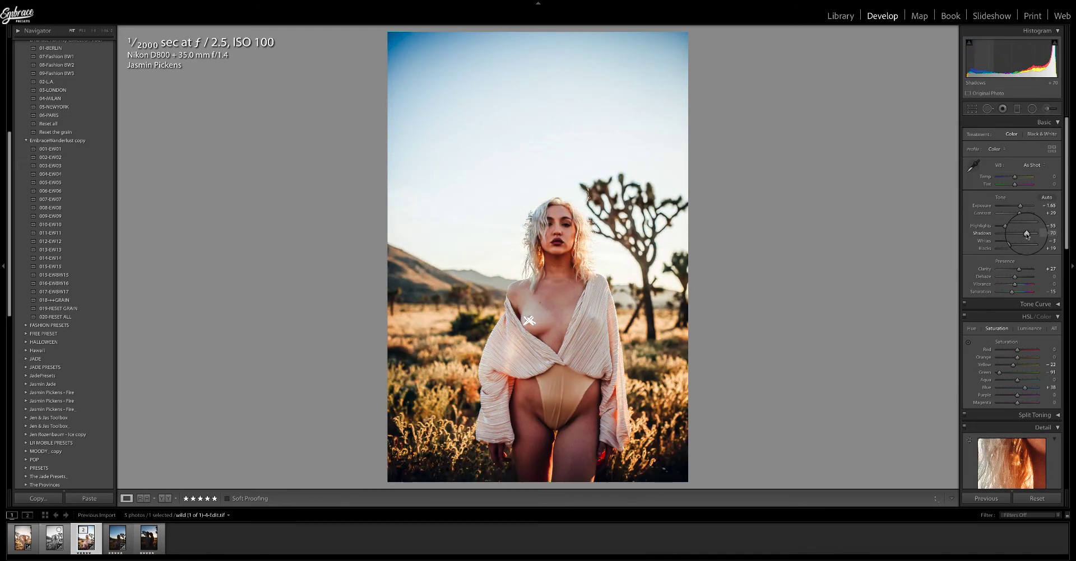
click(56, 174)
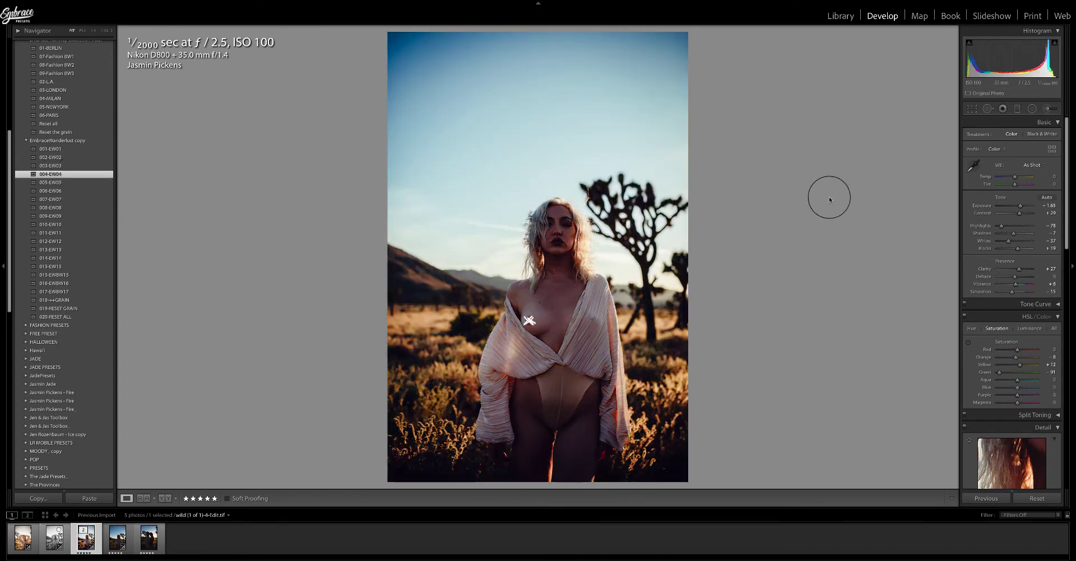
drag(1013, 233, 1027, 235)
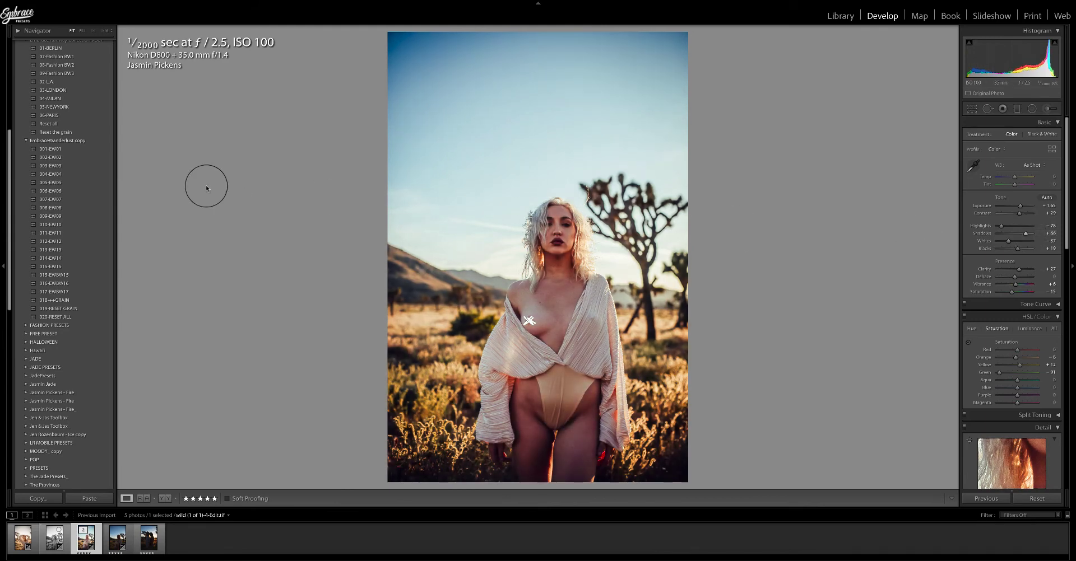
Apply presets 005-EW05 and 006-EW06 and raise the shadows to about +67.
click(55, 182)
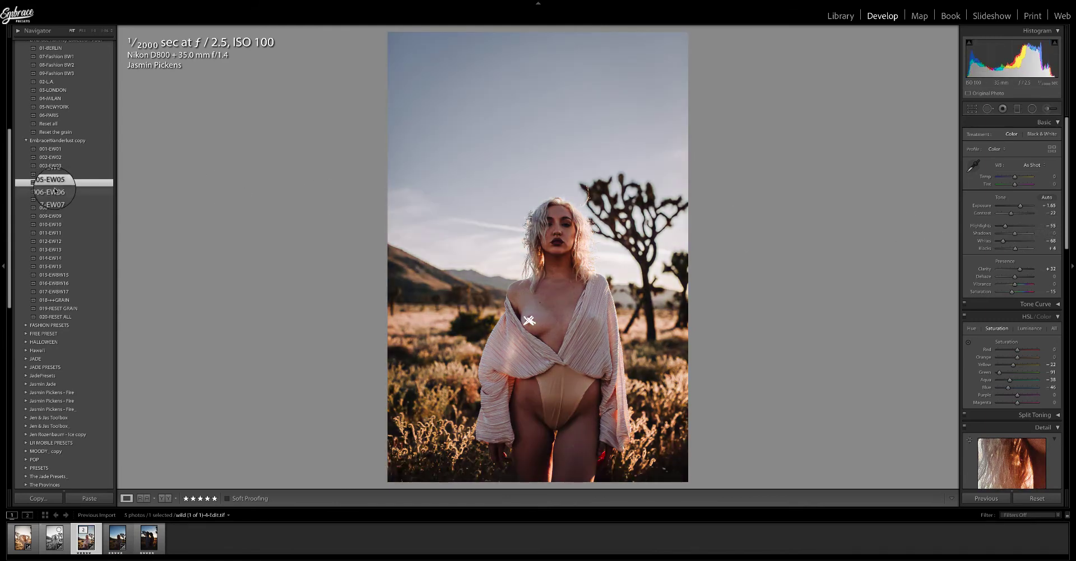
click(55, 191)
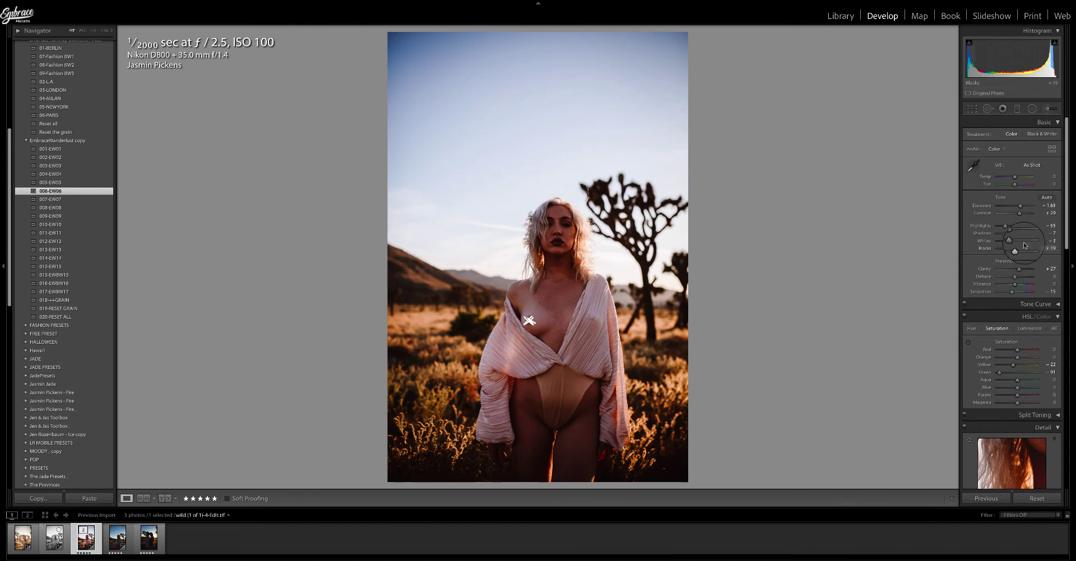
drag(1014, 233, 1025, 235)
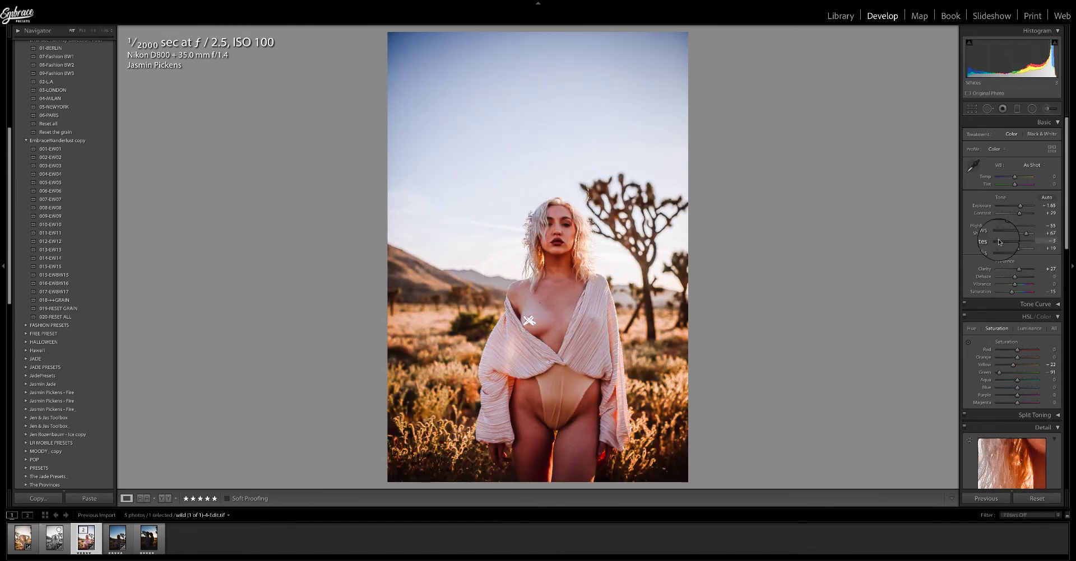
Try presets 007-EW07 and 008-EW08, apply 009-EW09, and lower exposure to about +0.90.
click(48, 199)
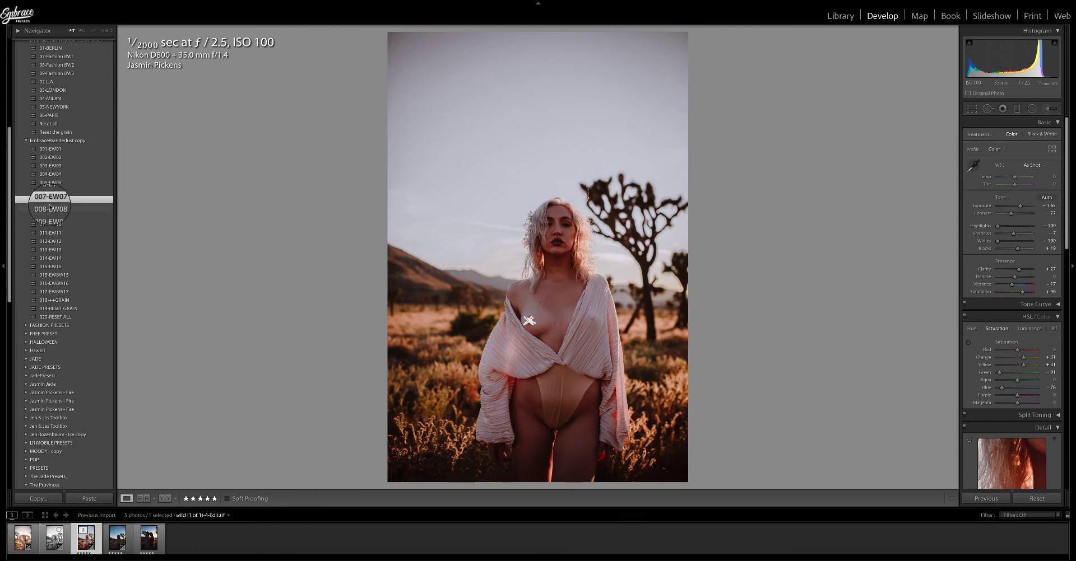
click(50, 208)
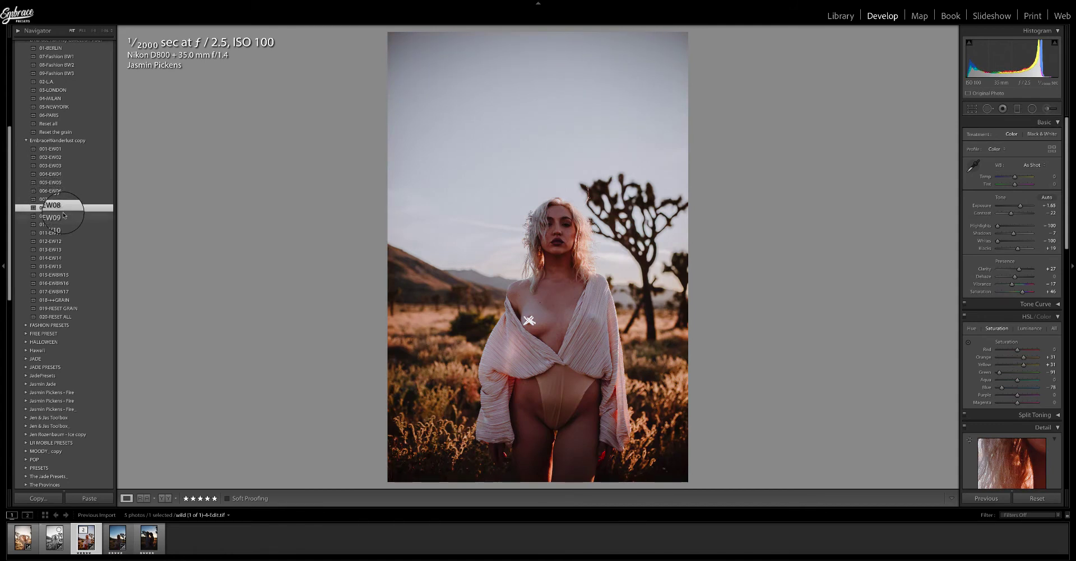
click(64, 216)
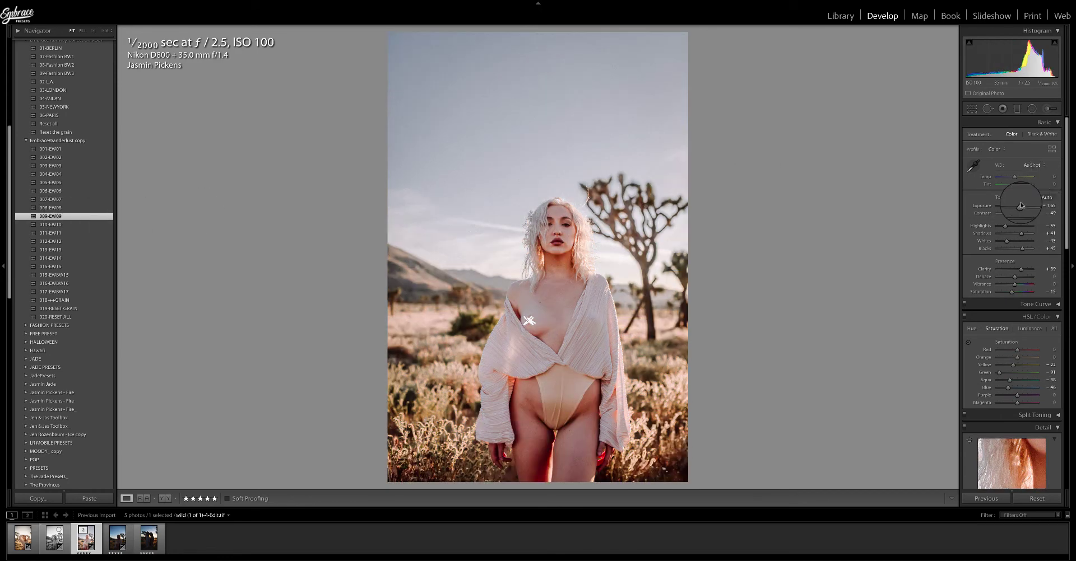
drag(1020, 207, 1018, 209)
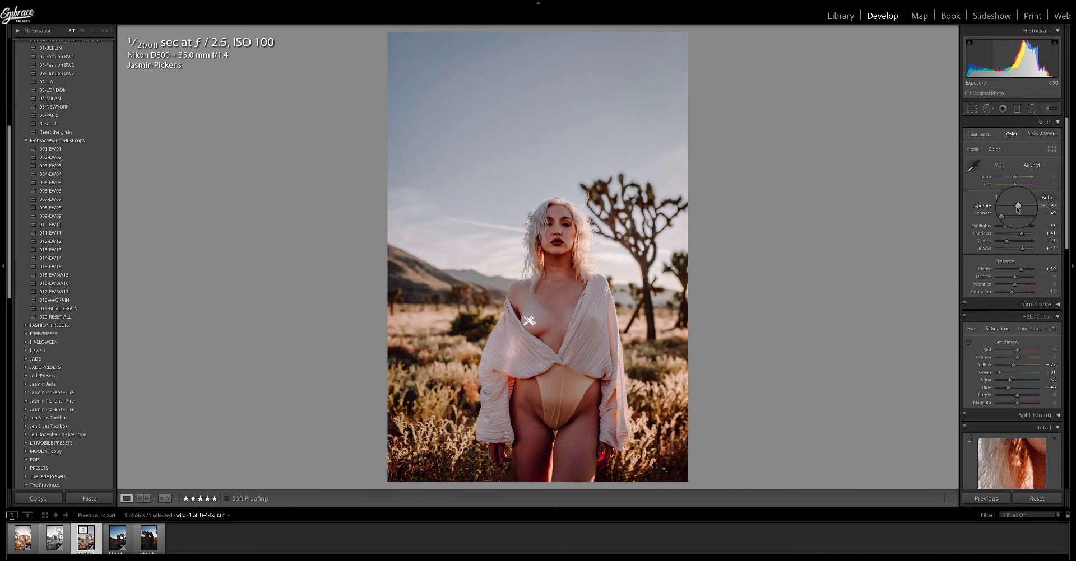
Set white balance to Auto and lower the Orange saturation to about -23.
click(1031, 165)
click(1026, 172)
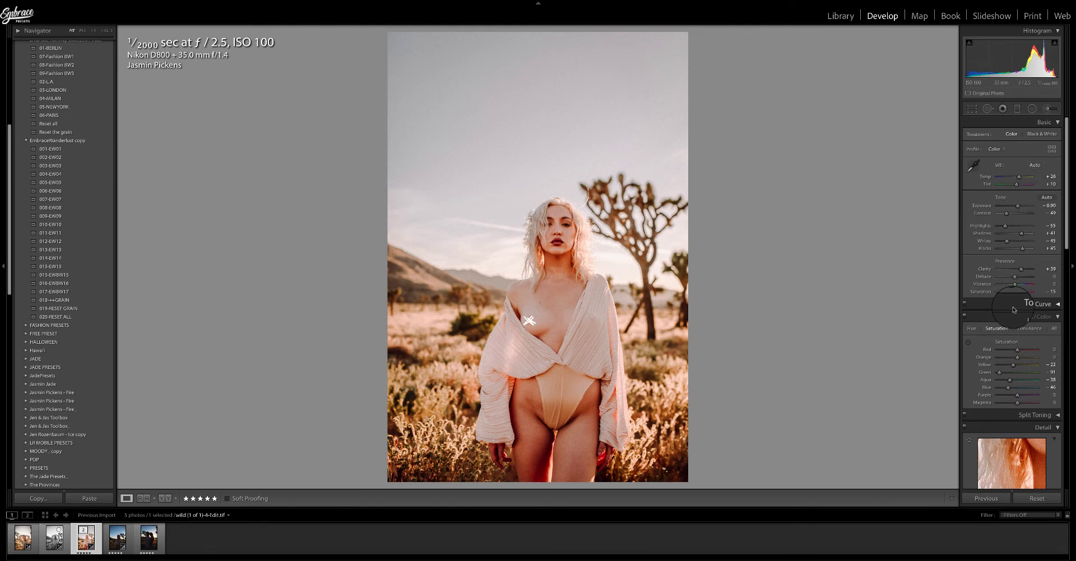
click(1016, 358)
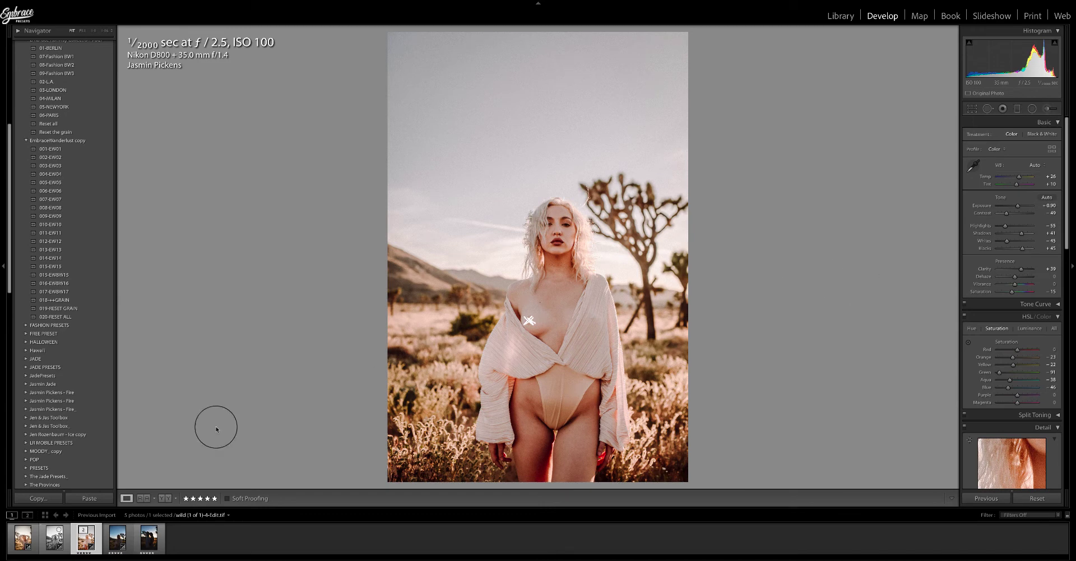
Show the edited photo in a side-by-side before and after comparison.
click(177, 501)
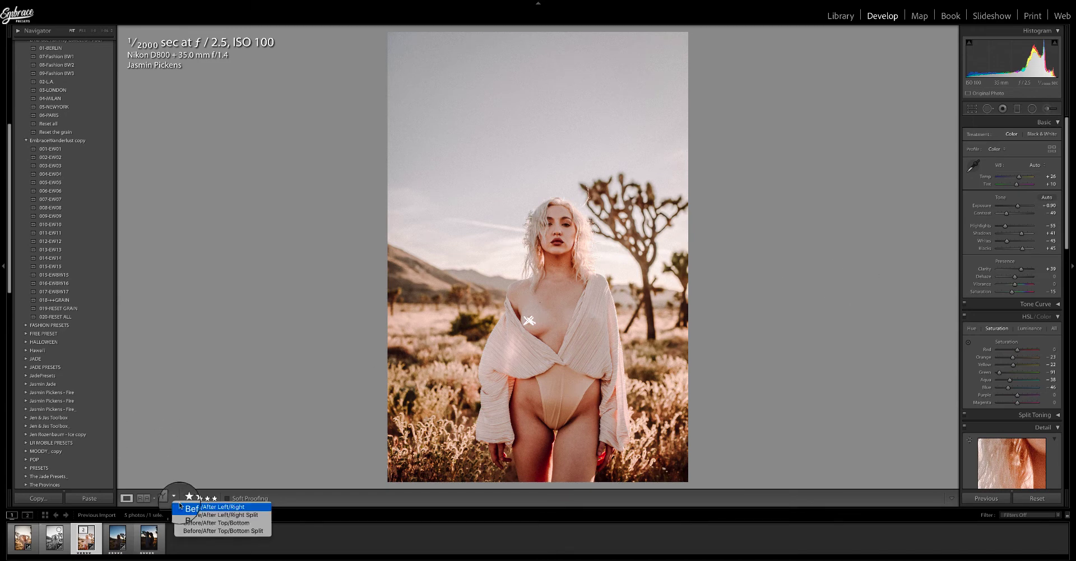
click(181, 508)
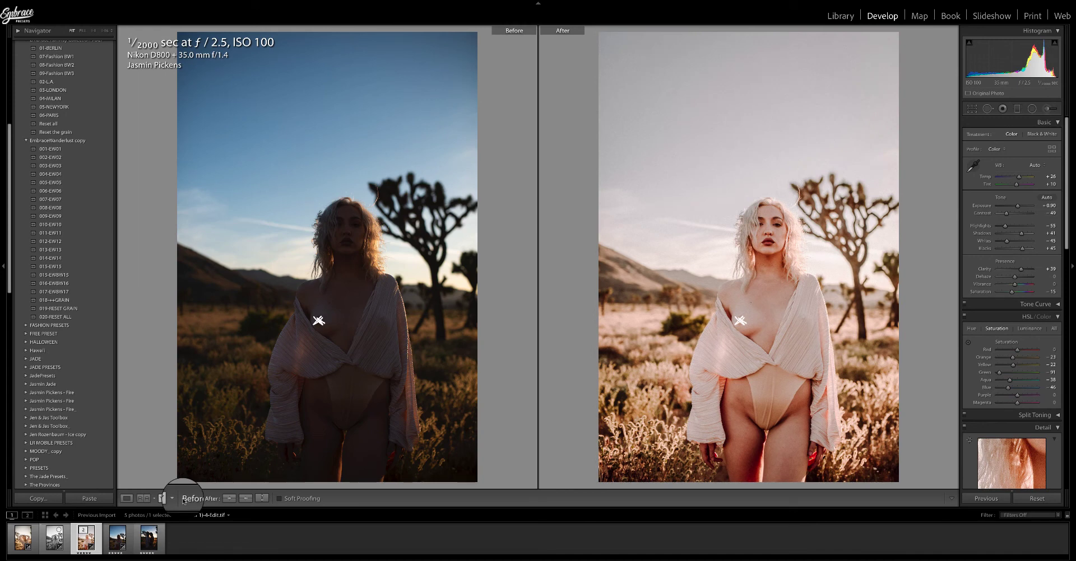
Open the silhouetted couple photo in single view and try preset 001-EW01.
click(160, 547)
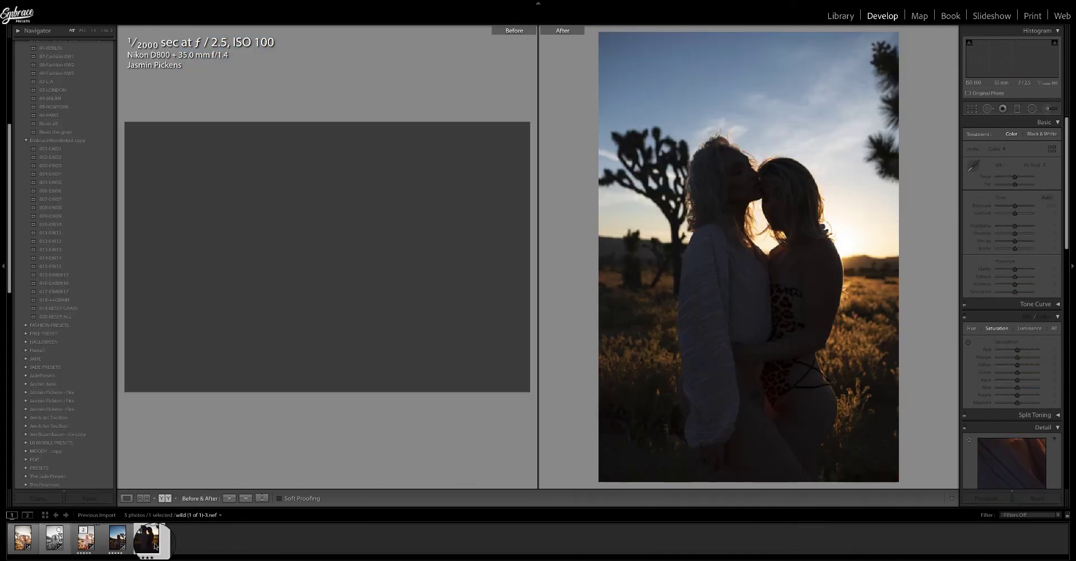
click(127, 498)
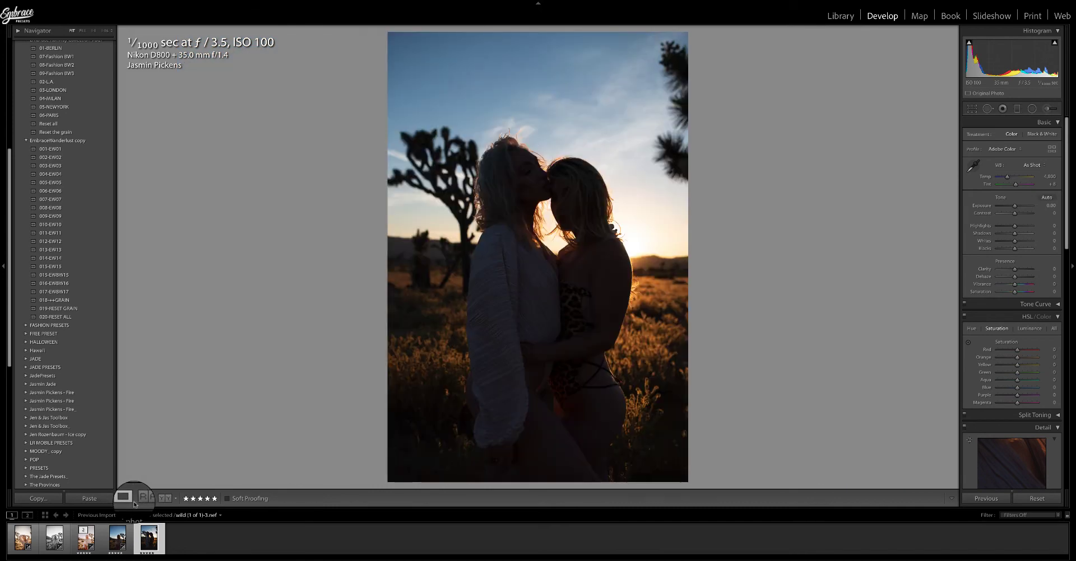
click(60, 150)
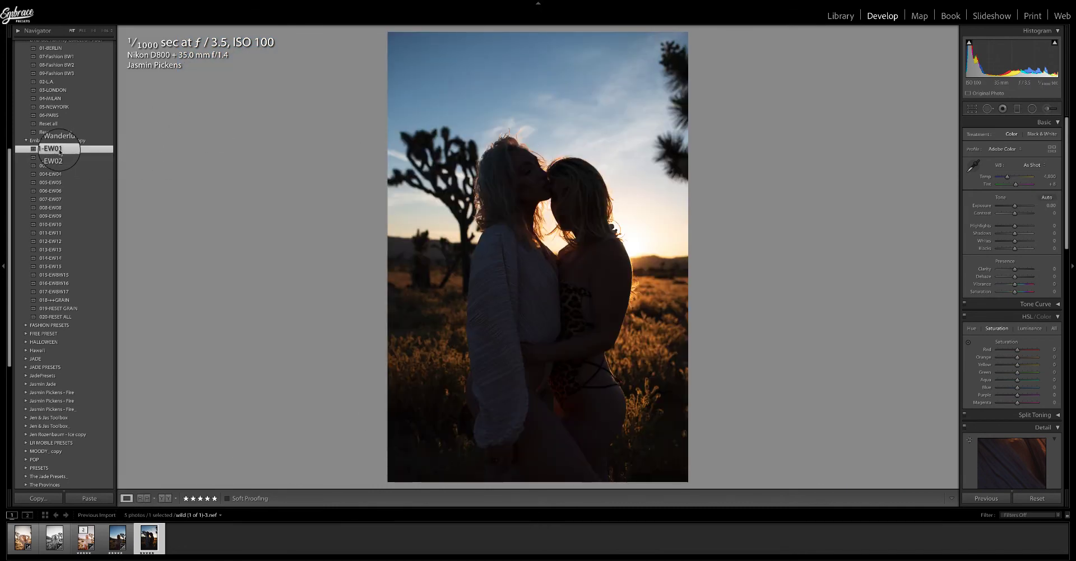
click(1019, 207)
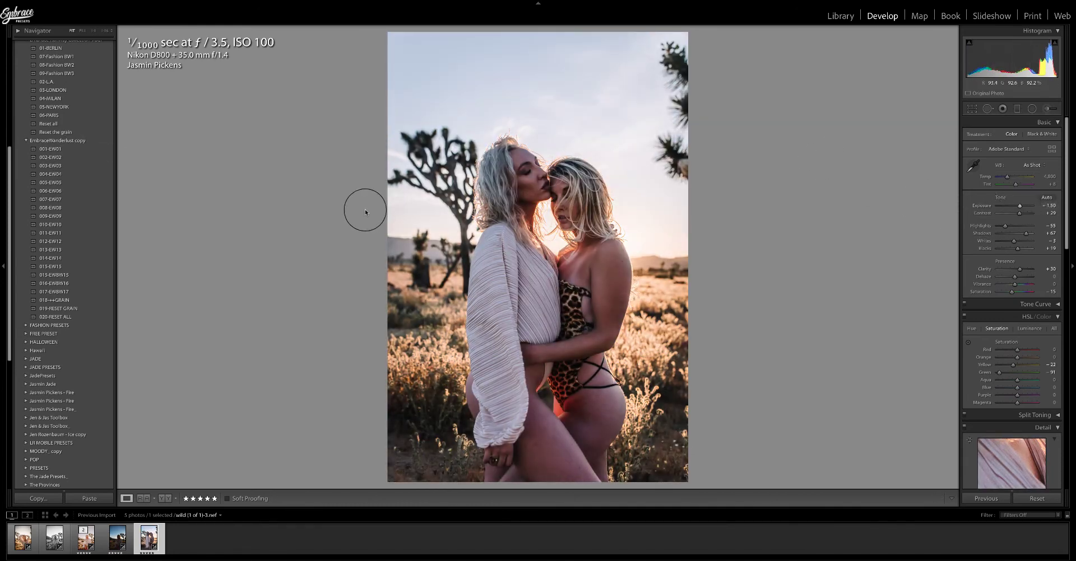
Try presets 002-EW02 and 003-EW03, brightening the exposure to about +1.40.
click(66, 159)
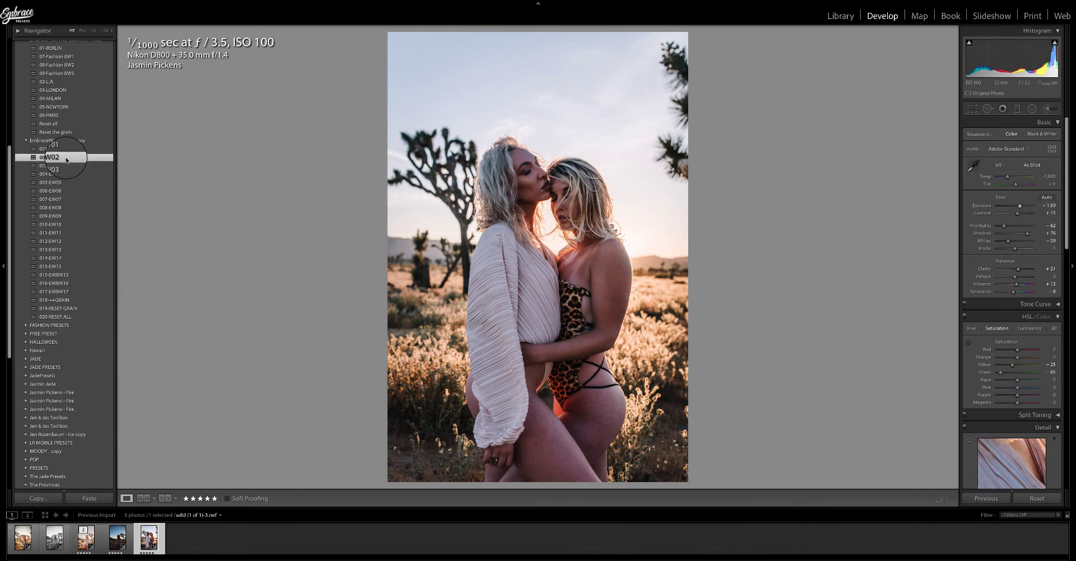
click(64, 166)
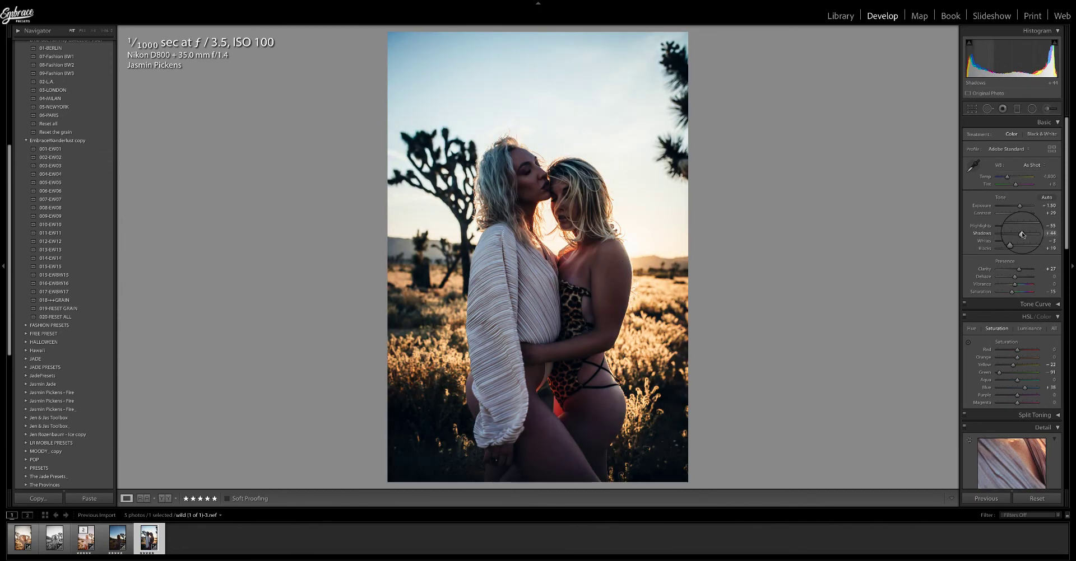
drag(1023, 235, 1023, 208)
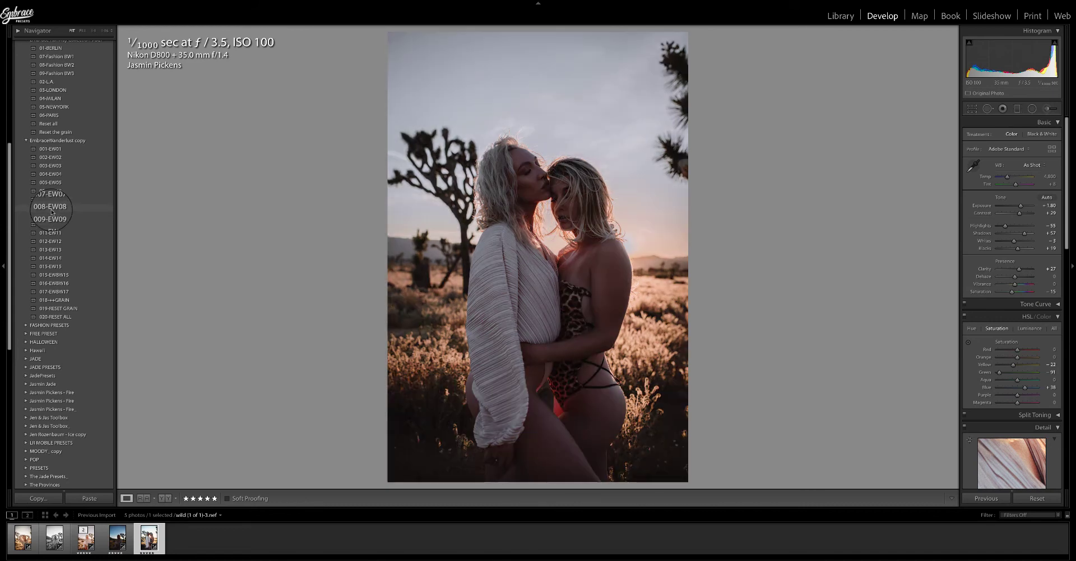
Apply preset 008-EW08, then set shadows to about +38 and exposure to about +1.20.
click(51, 212)
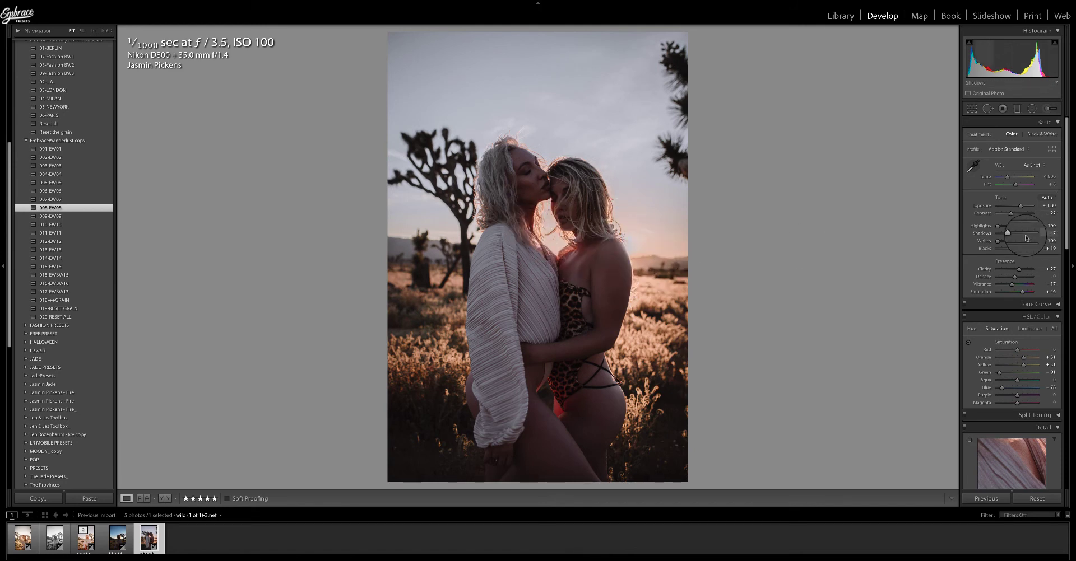
drag(1007, 233, 1018, 206)
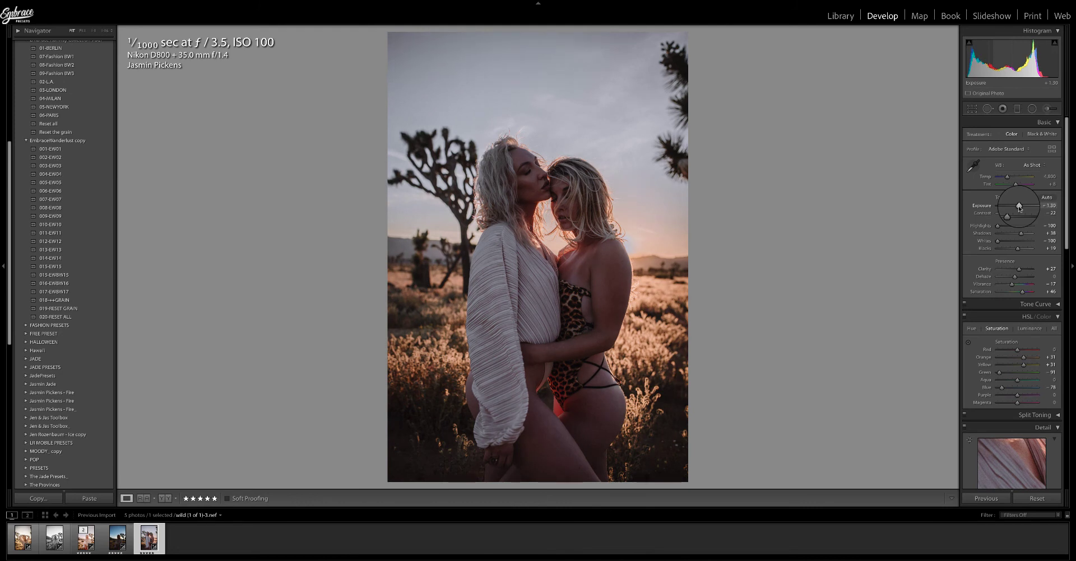
Set the noise reduction contrast to about 23.
scroll(1019, 330, down, 2)
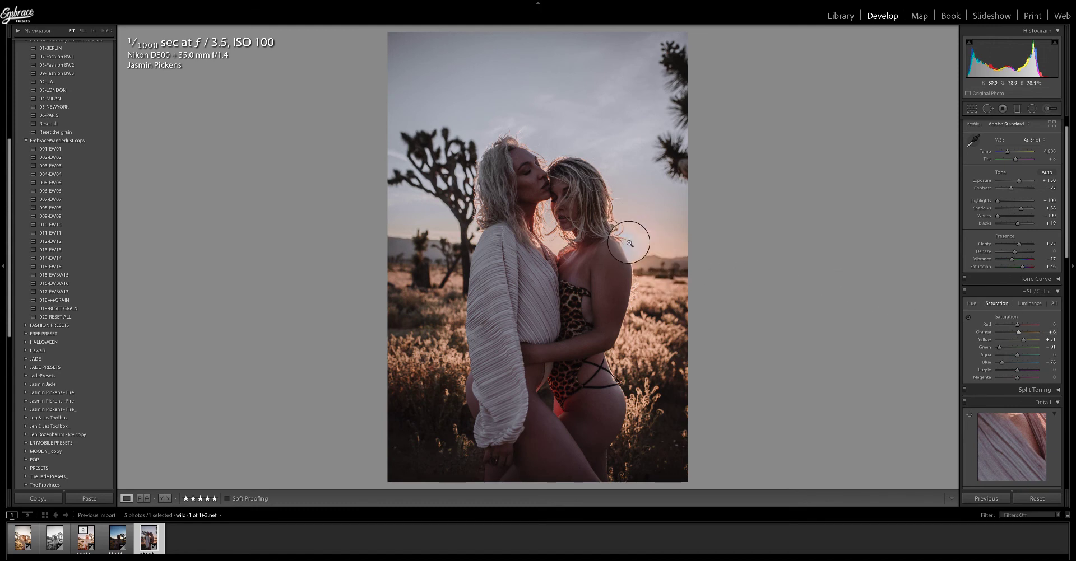
scroll(987, 307, down, 1)
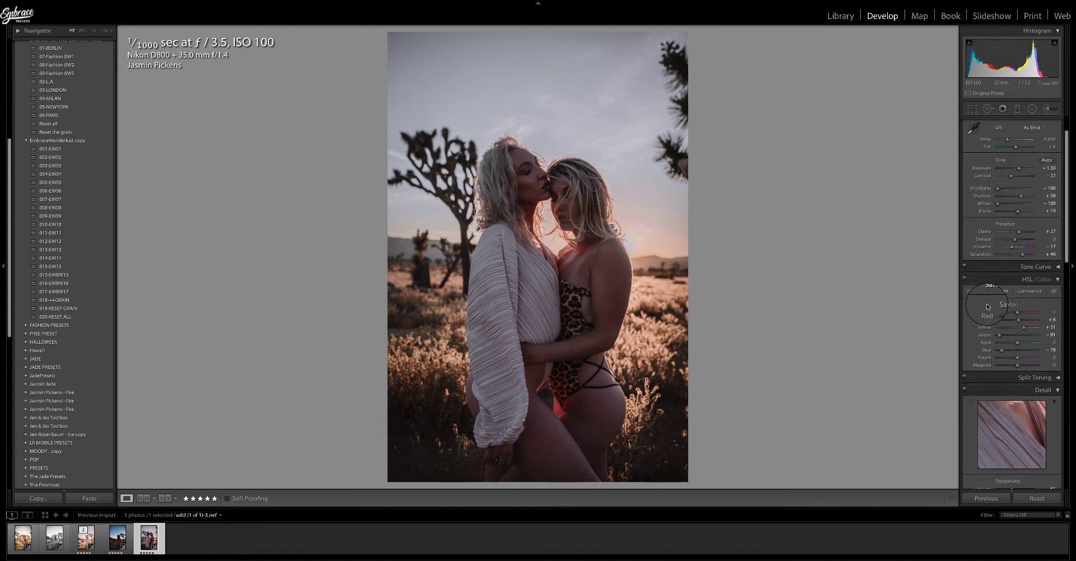
scroll(988, 307, down, 6)
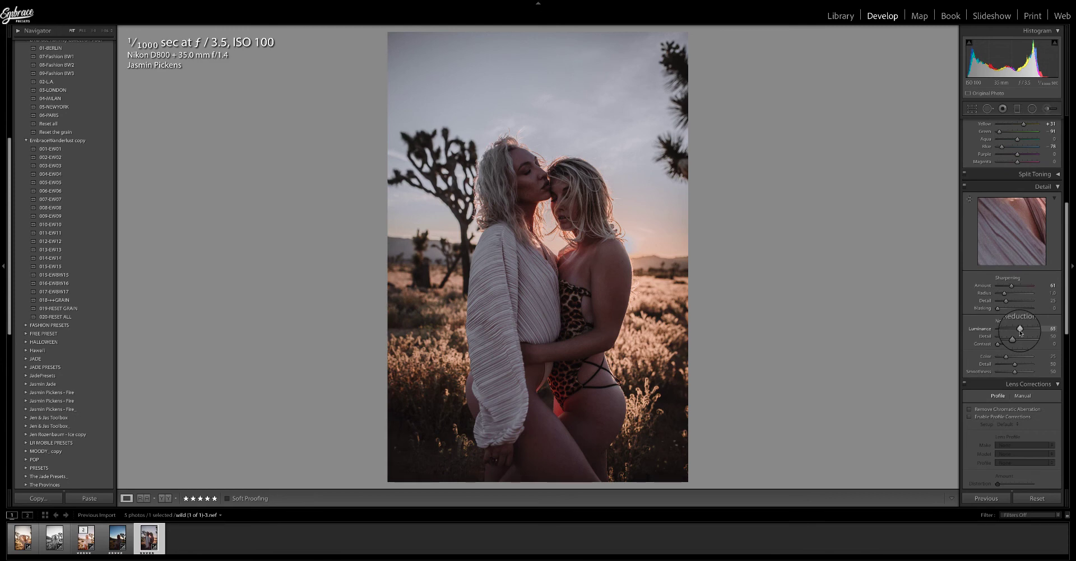
drag(998, 344, 1005, 344)
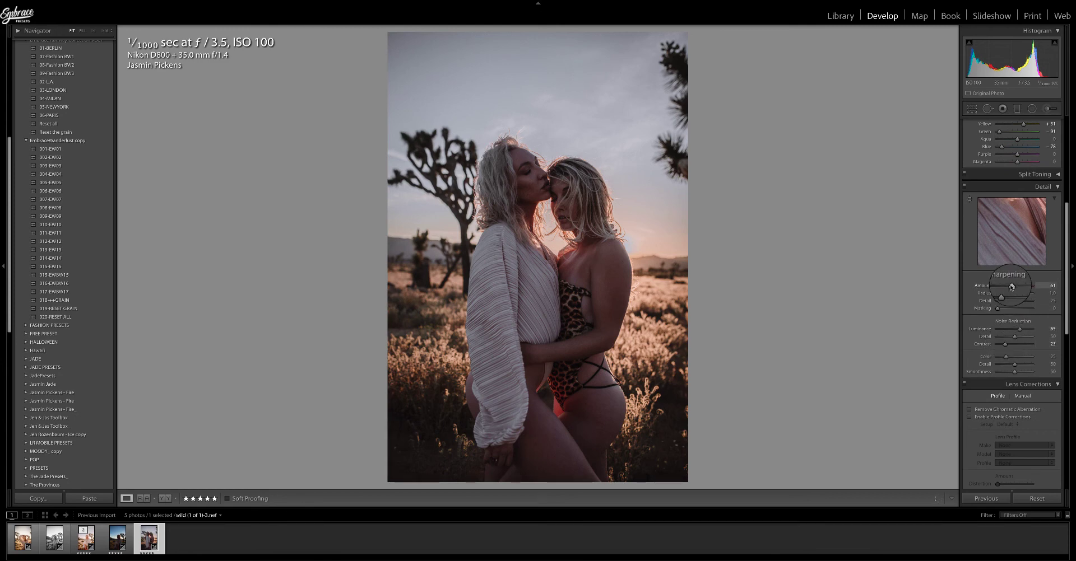
scroll(1012, 286, up, 7)
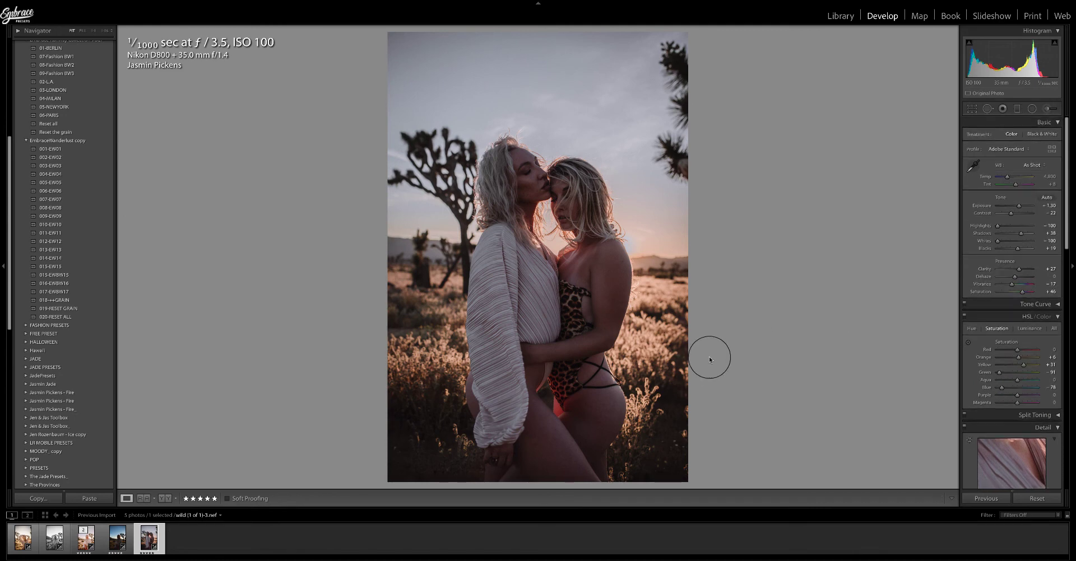
Toggle repeatedly between the before and after views of the couple photo.
key(backslash)
key(backslash)
key(backslash)
key(backslash)
key(backslash)
key(backslash)
Select the arms-raised black-and-white photo and reset all its develop settings.
click(54, 536)
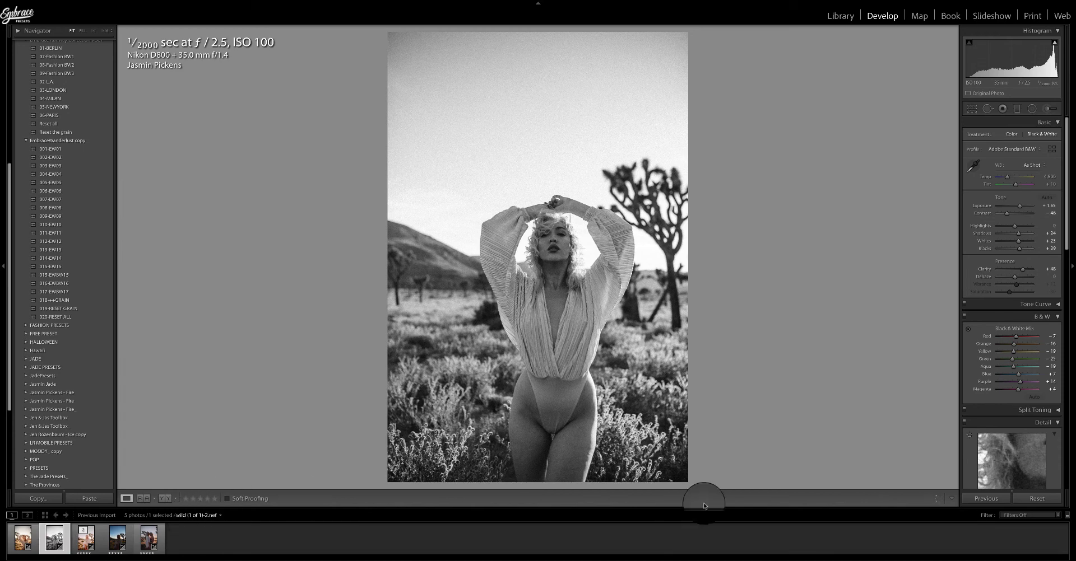
click(1029, 499)
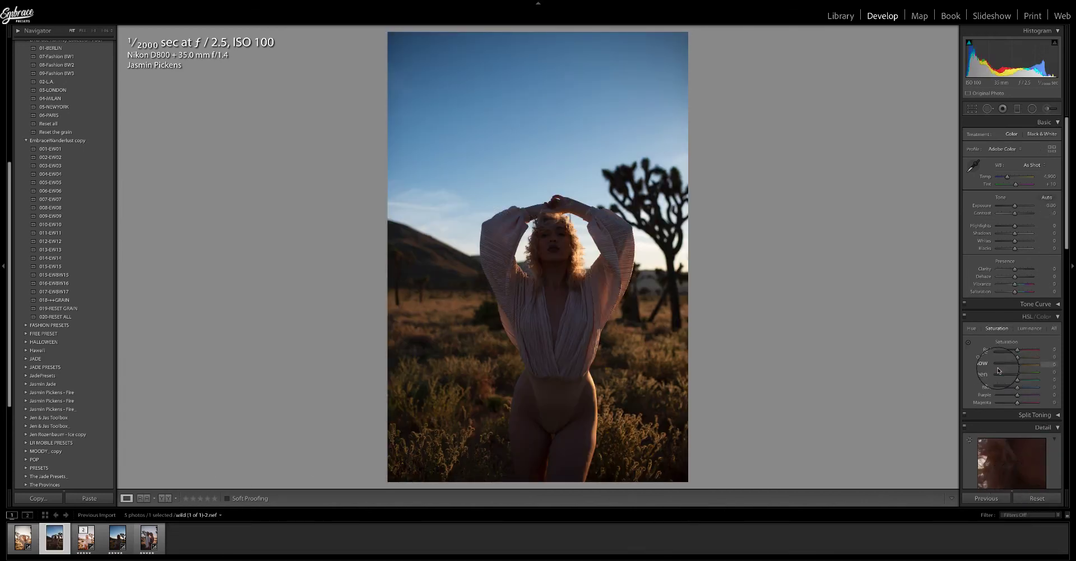
Try preset 04-MILAN with shadows raised to about +100.
click(56, 99)
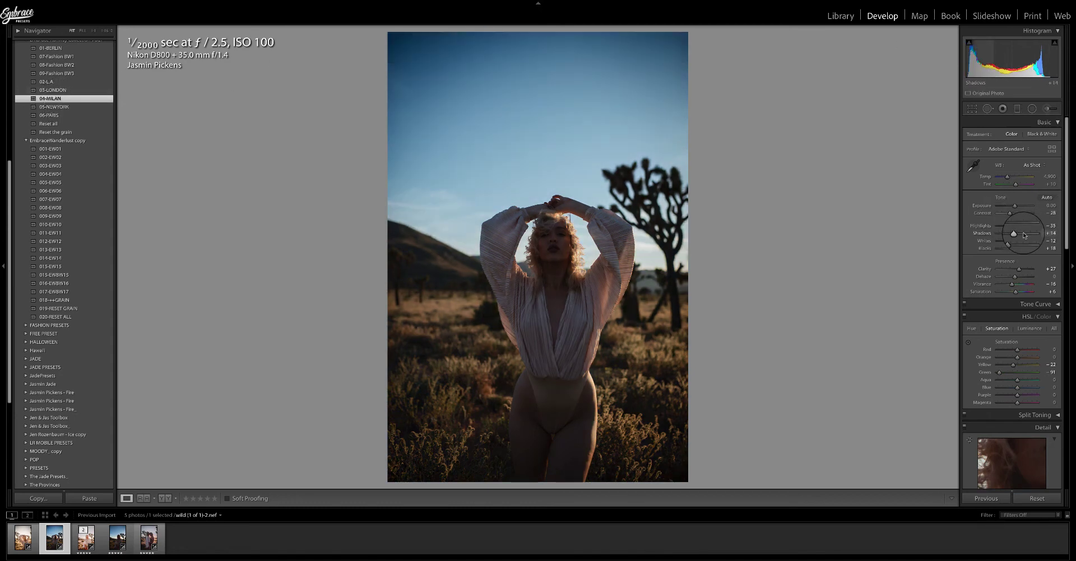
drag(1024, 235, 1033, 237)
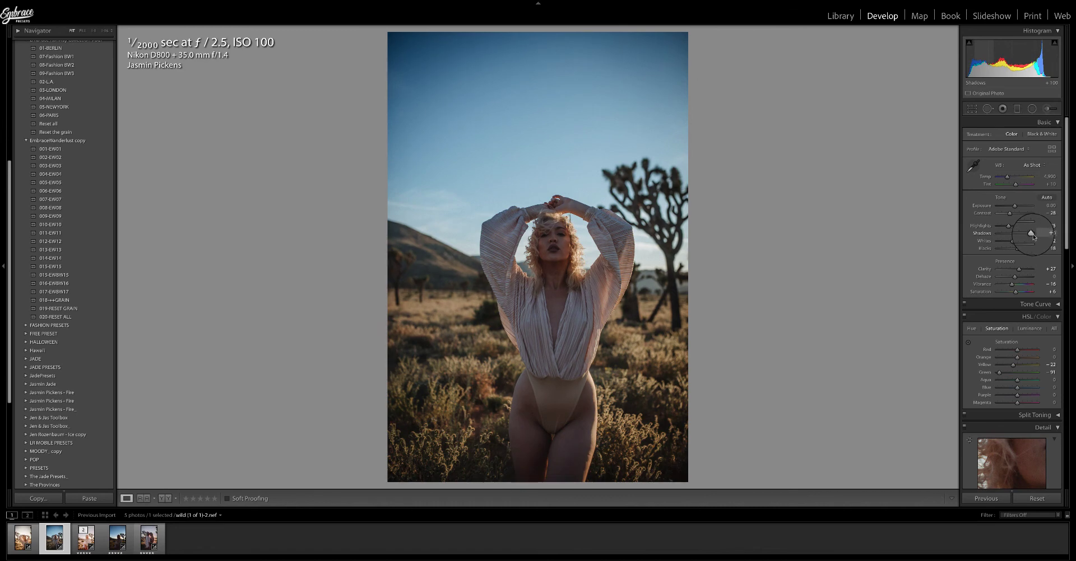
drag(1016, 206, 1016, 207)
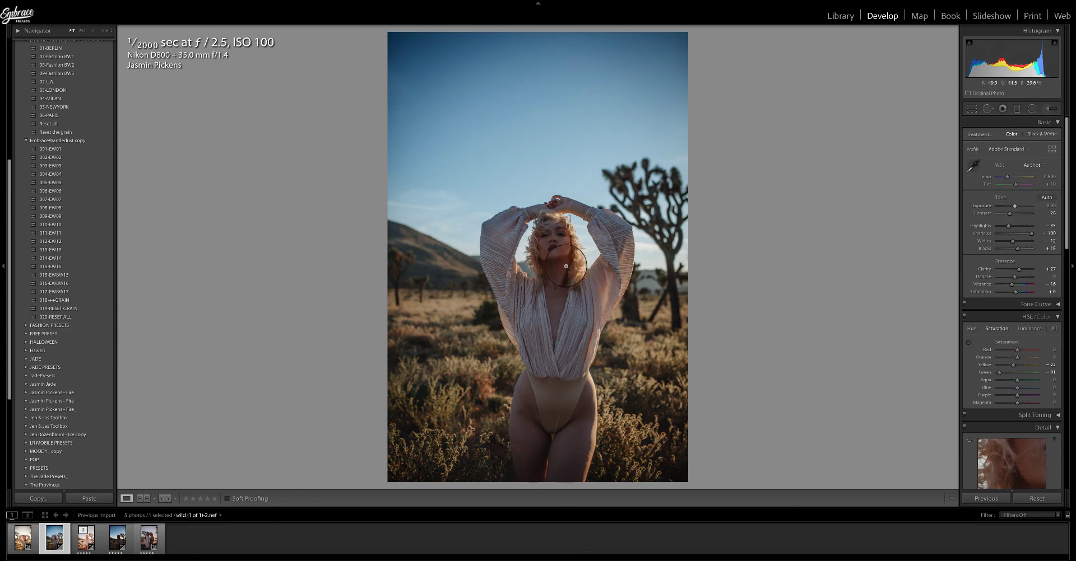
Apply preset 09-Fashion BW3, then set shadows to about +69 and exposure to about +1.00.
click(52, 75)
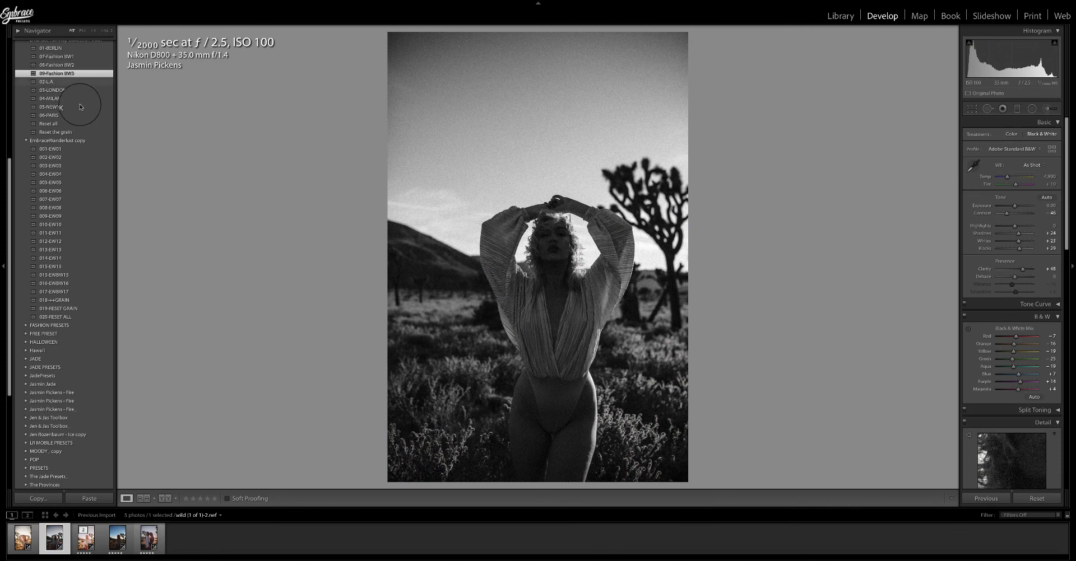
scroll(79, 104, up, 1)
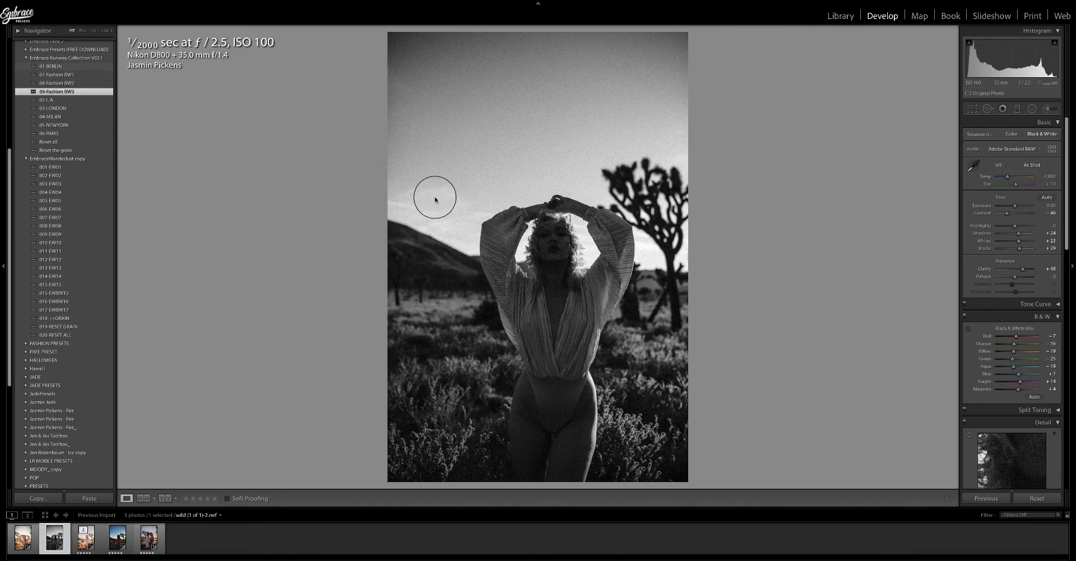
drag(1018, 234, 1018, 208)
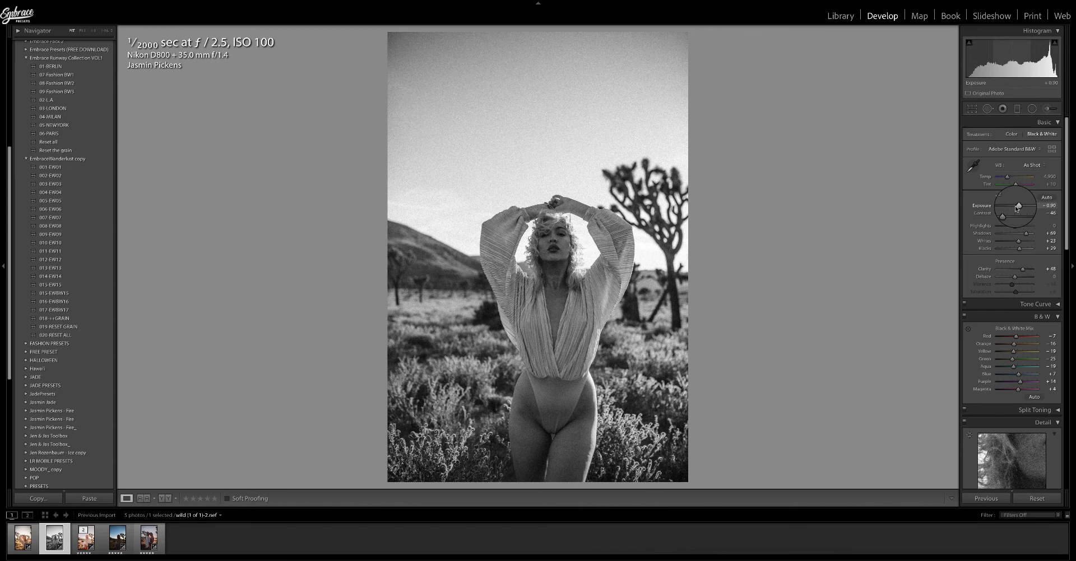
drag(1016, 209, 1018, 209)
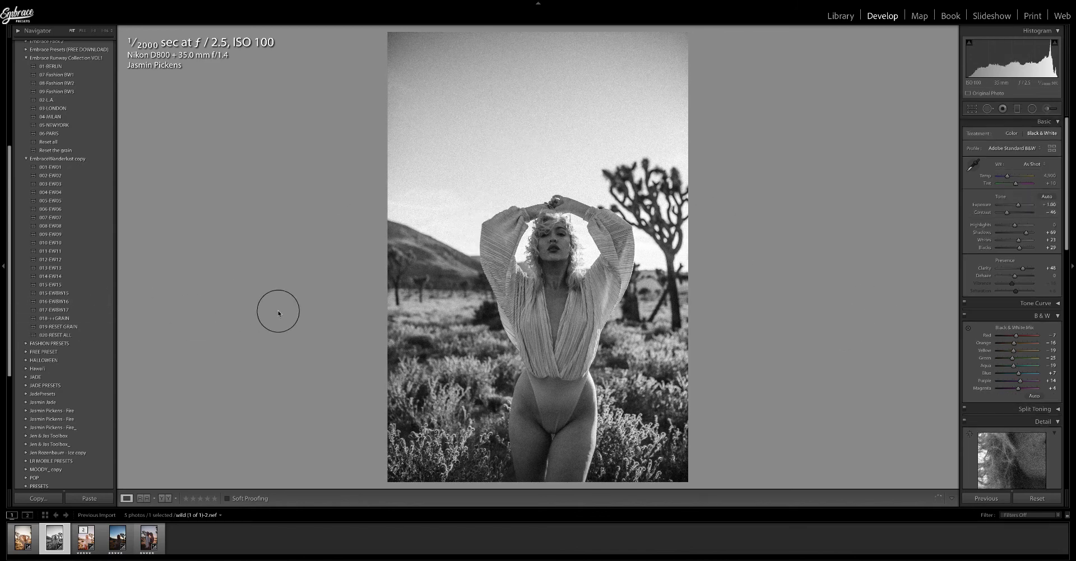
Examine the Transform and Effects grain settings further down the panel.
scroll(989, 299, down, 5)
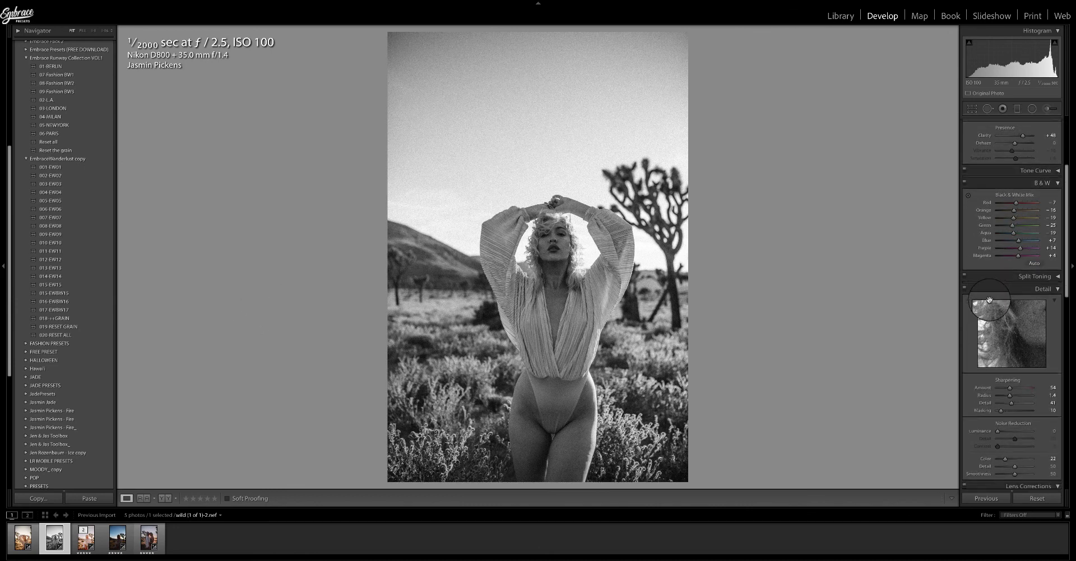
scroll(989, 301, down, 3)
scroll(989, 303, down, 10)
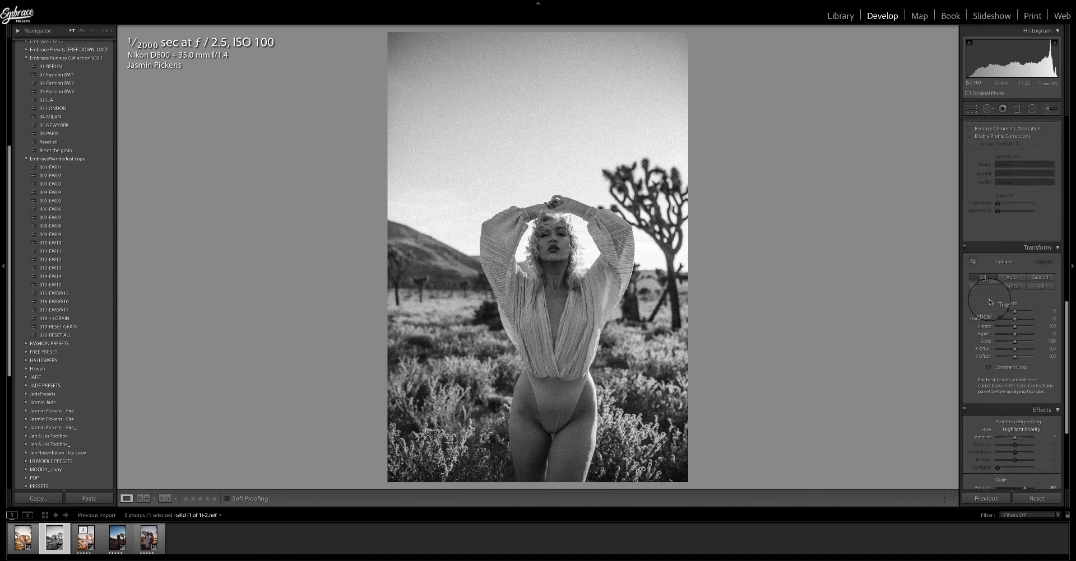
drag(1028, 367, 1016, 369)
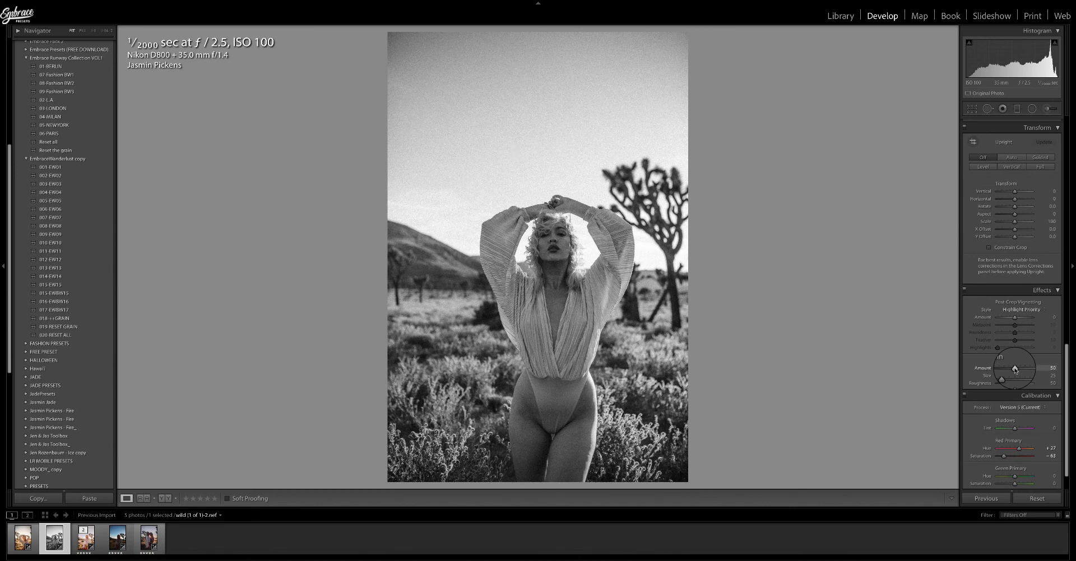
scroll(1015, 371, up, 3)
scroll(1015, 371, down, 2)
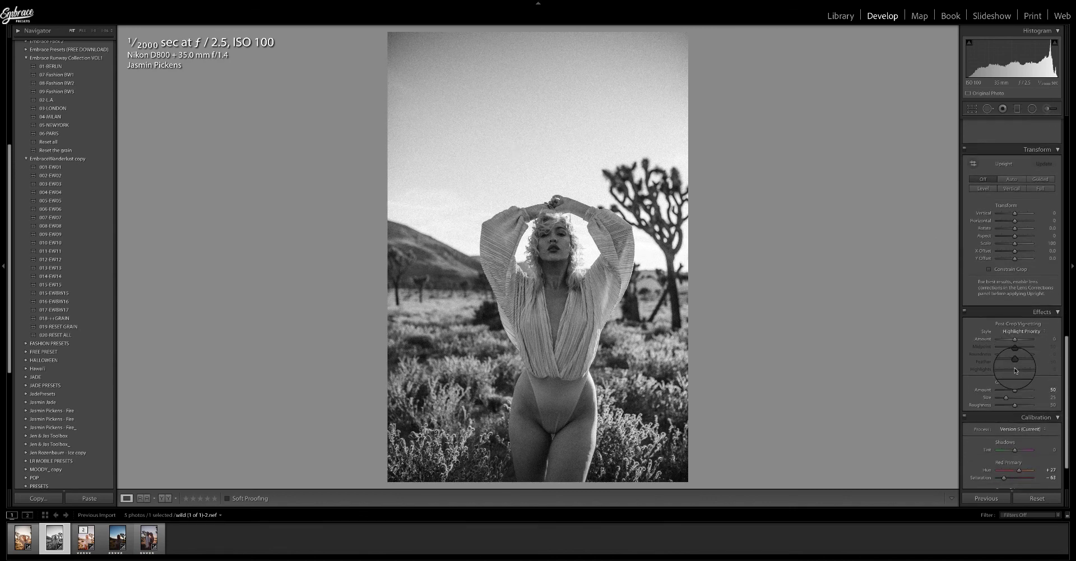
click(1007, 404)
Set the luminance noise reduction to about 66.
scroll(1006, 397, up, 6)
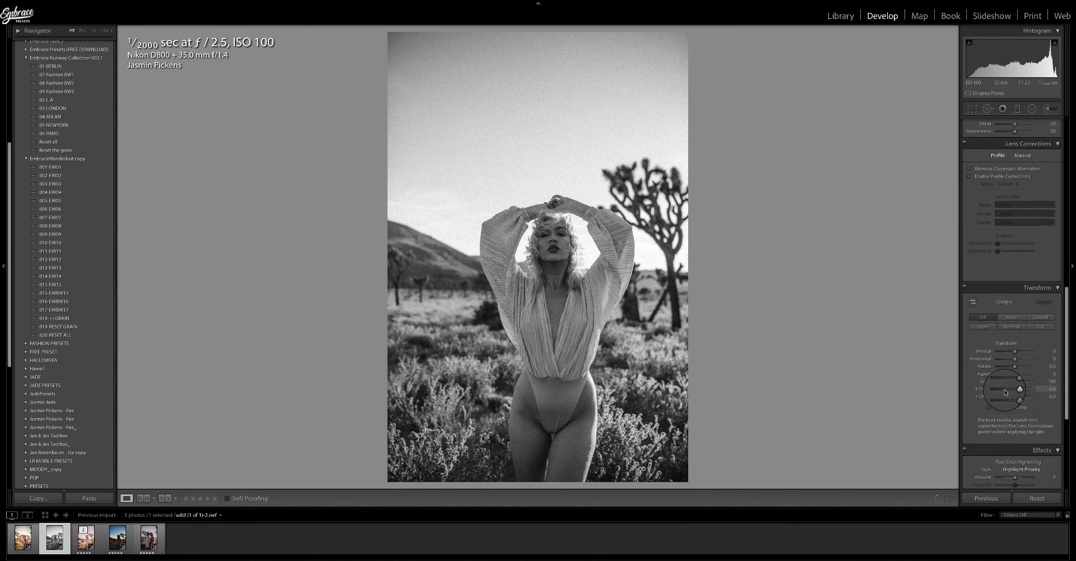
scroll(1005, 393, up, 1)
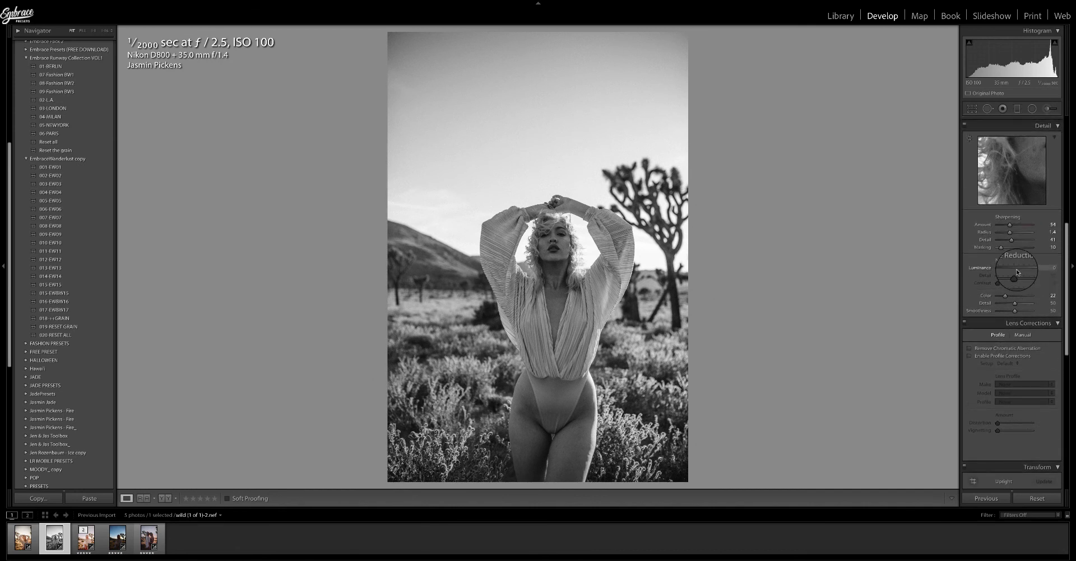
drag(997, 268, 1019, 270)
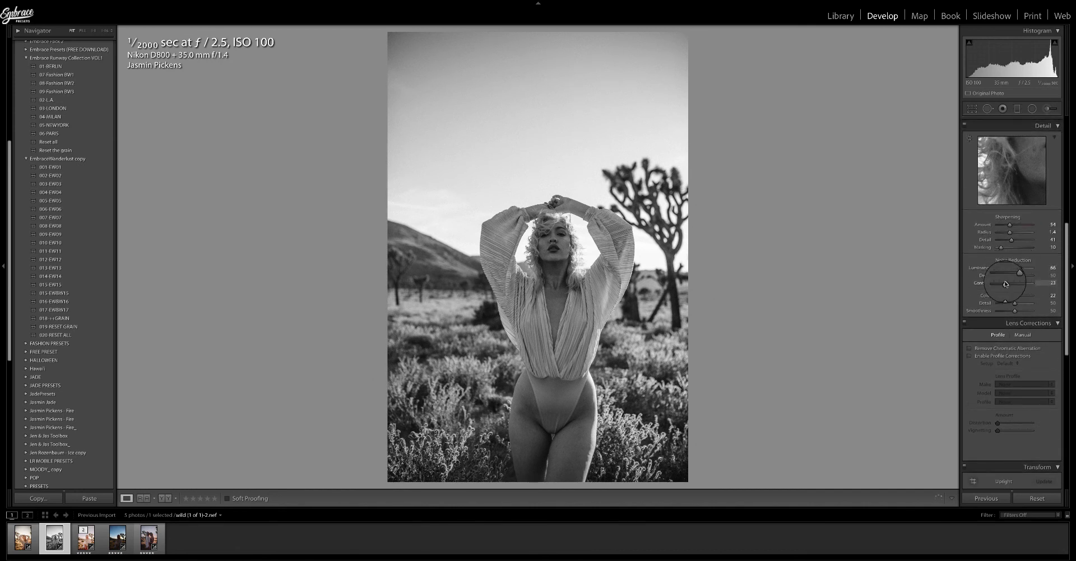
scroll(1005, 284, up, 10)
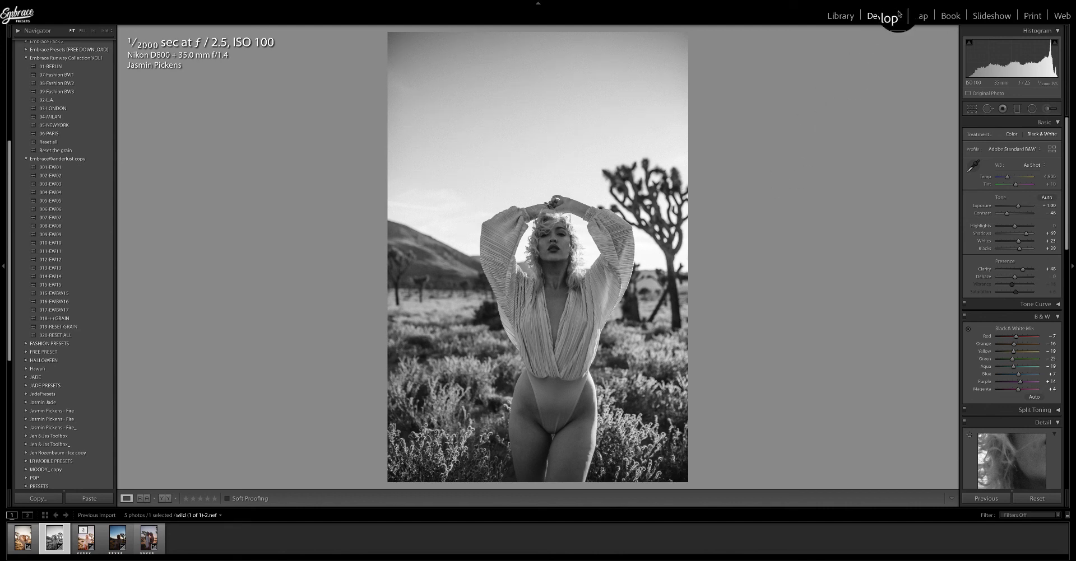
click(922, 3)
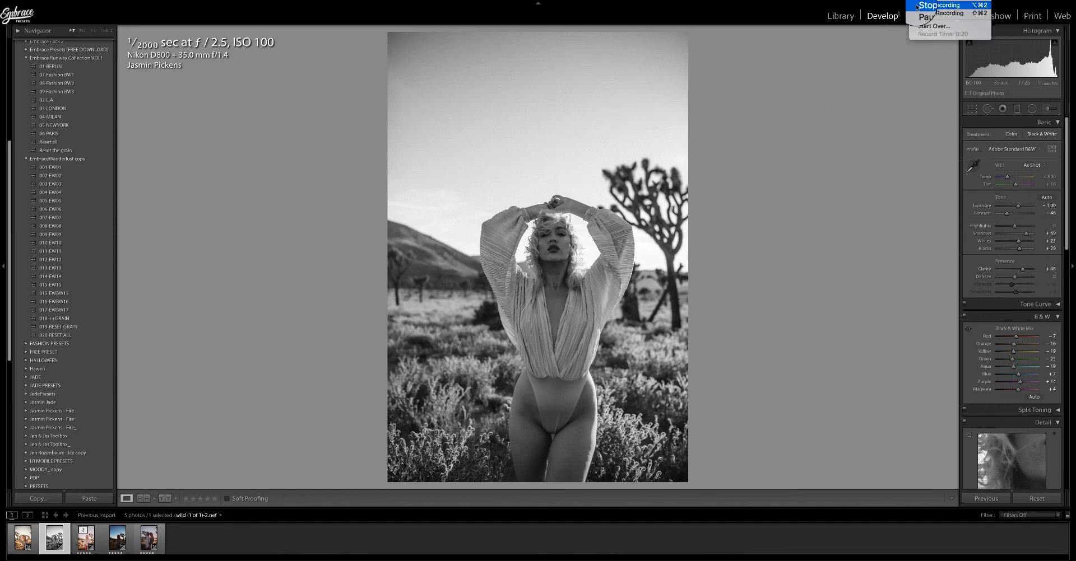
click(933, 5)
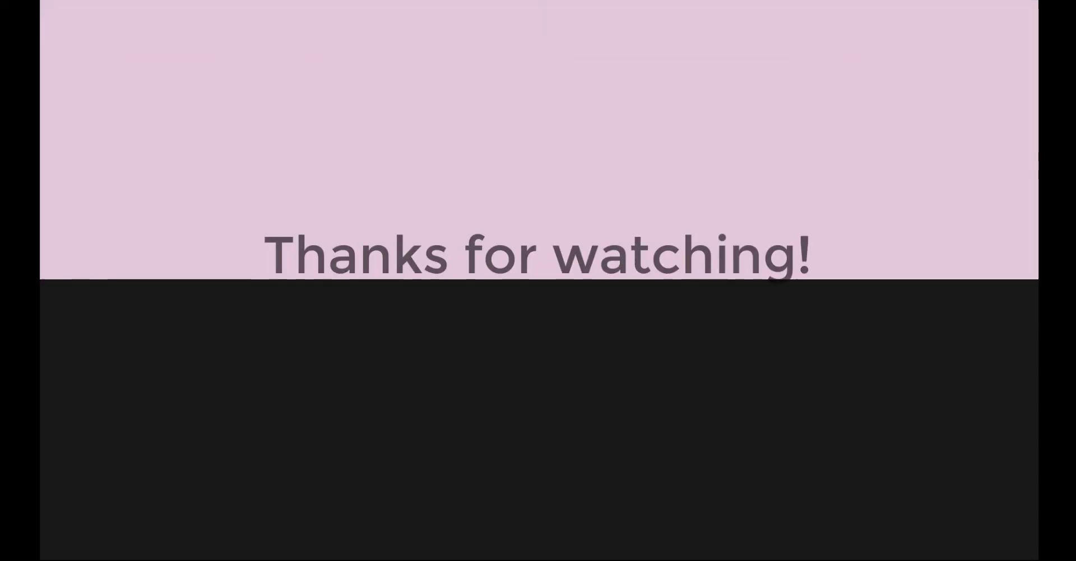